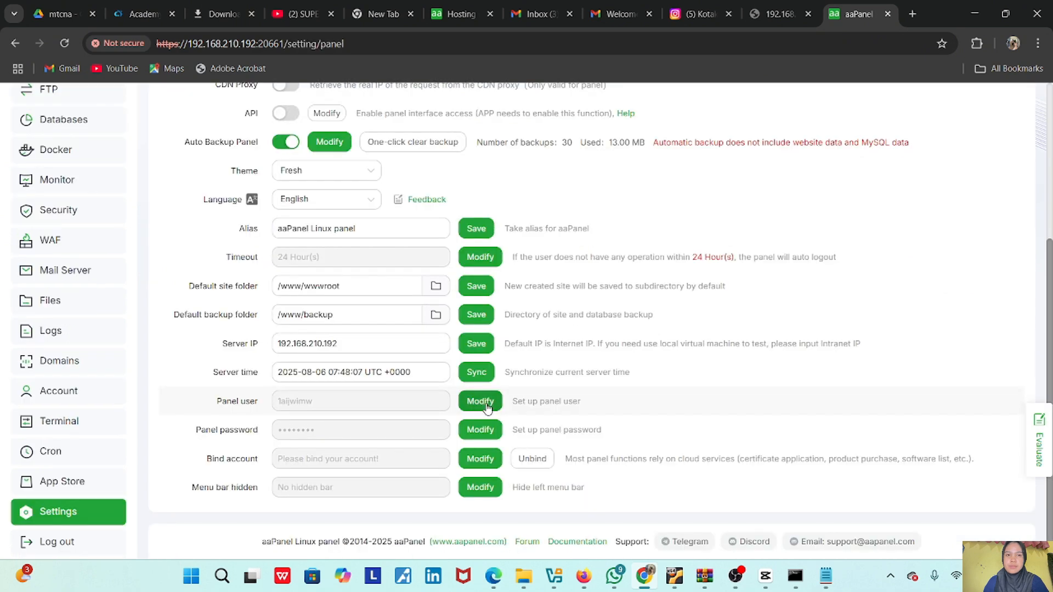
- Change the panel login username to a new name and save it
click(480, 401)
click(534, 303)
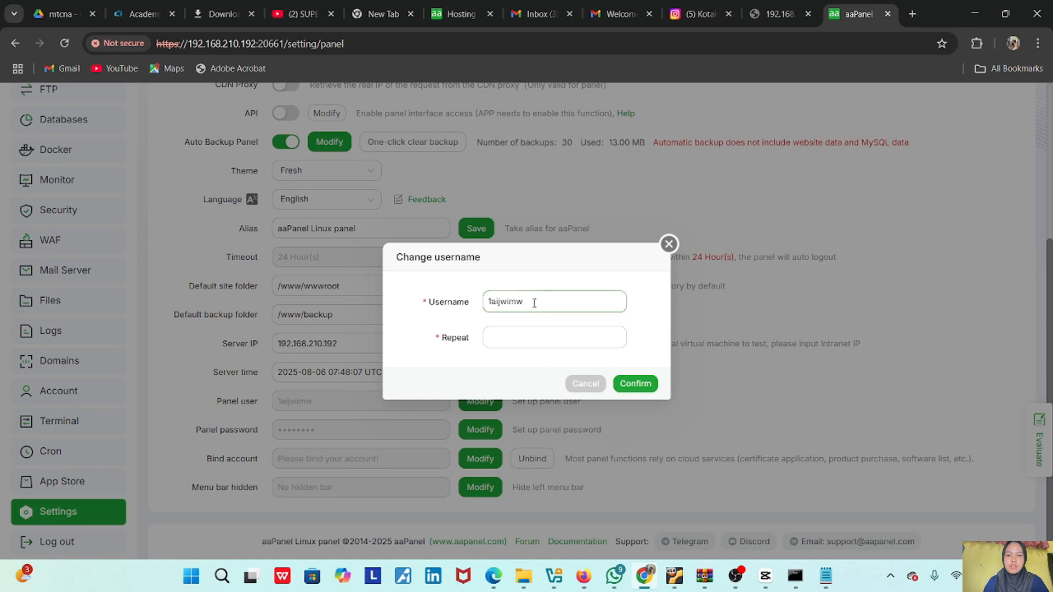
key(ctrl+a)
text(ub)
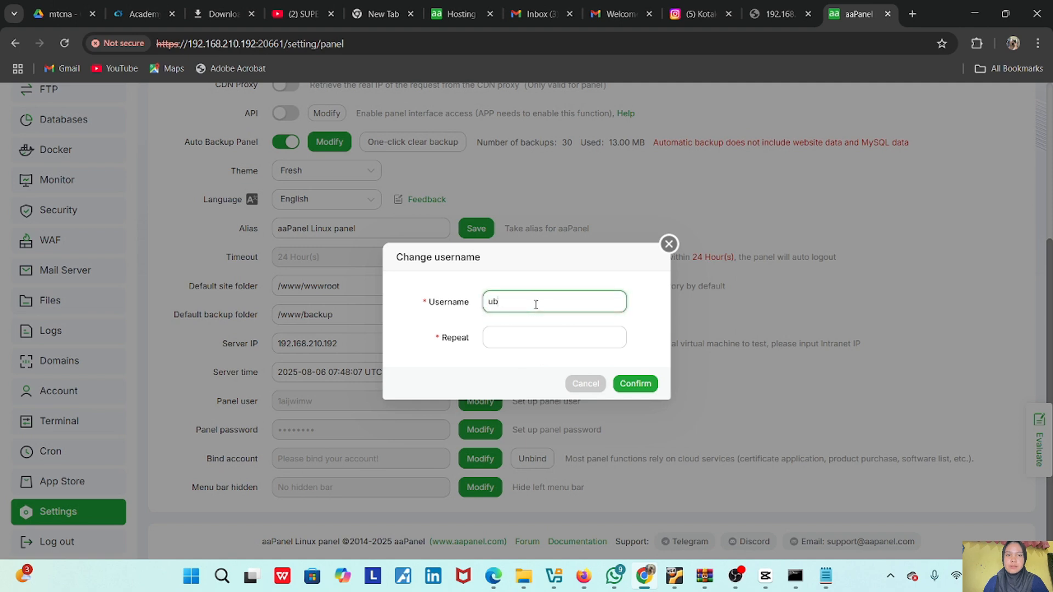
text(ubuntu)
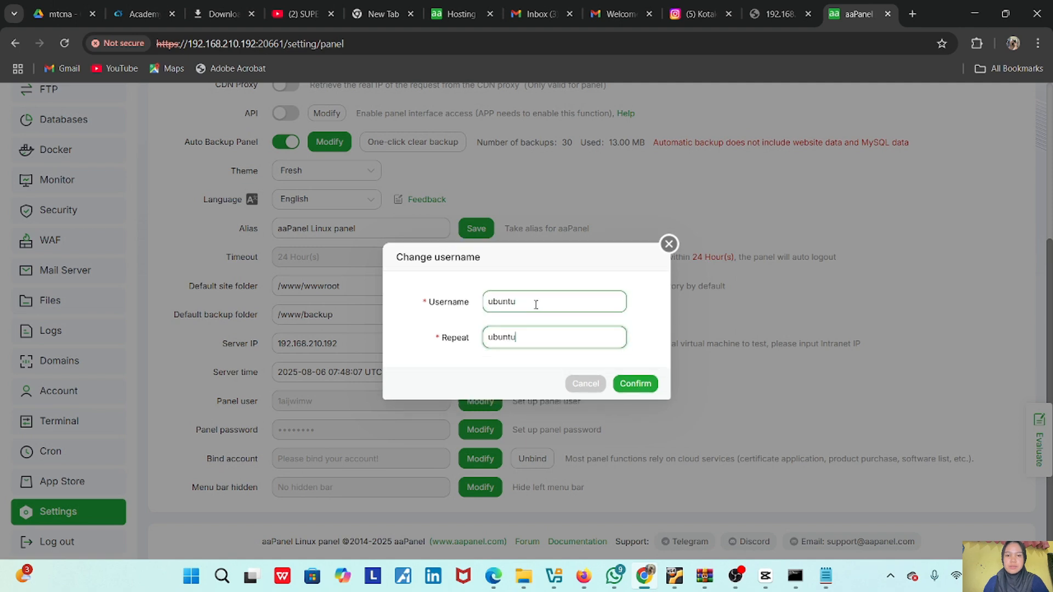
click(635, 385)
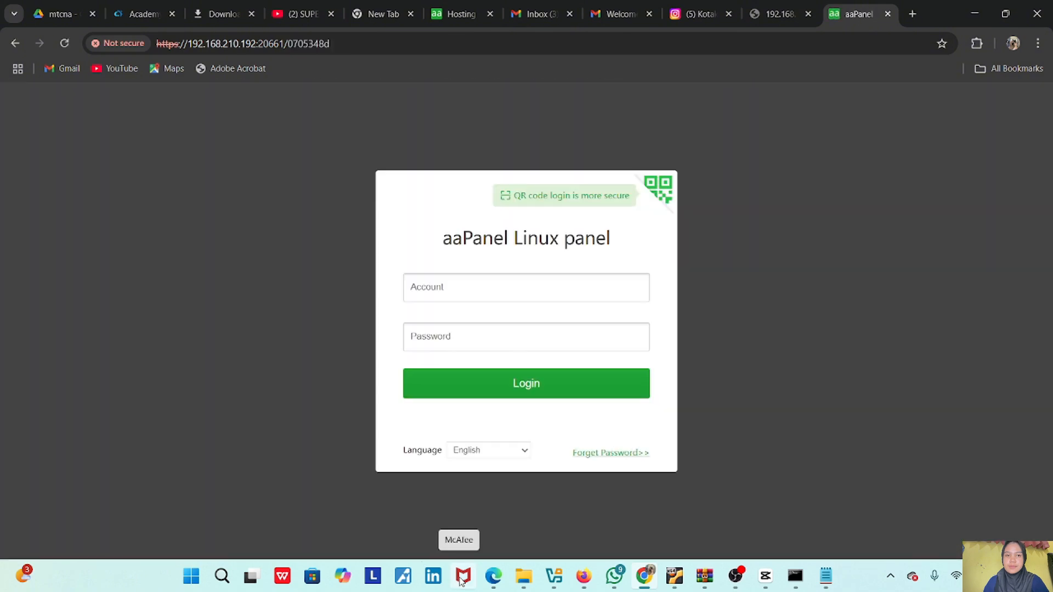
- Log back into aaPanel with the new username, retrying with the verification code
click(470, 296)
text(ubuntu)
key(Tab)
text(u)
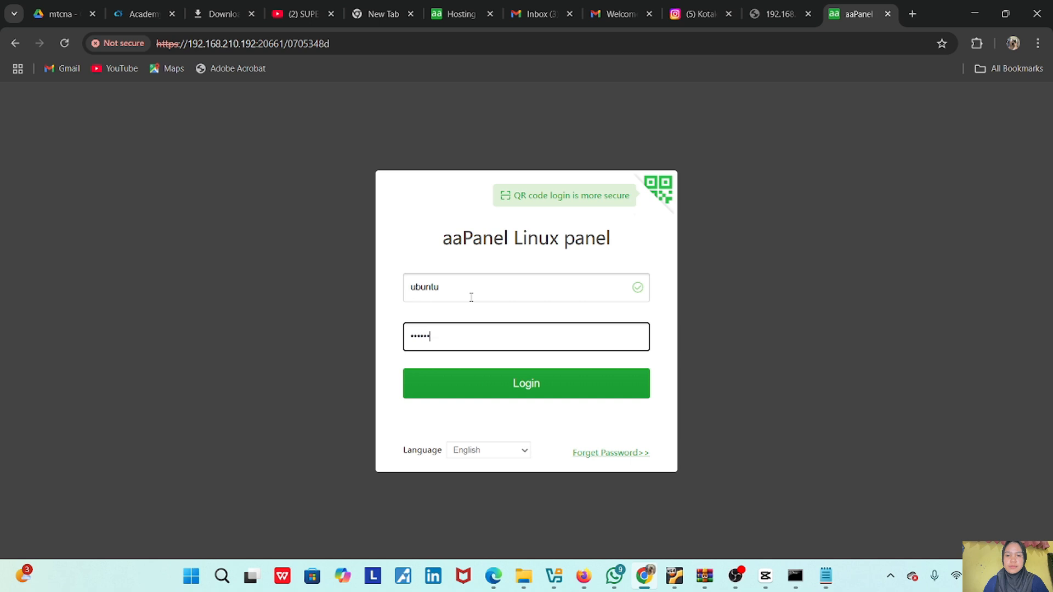
click(515, 384)
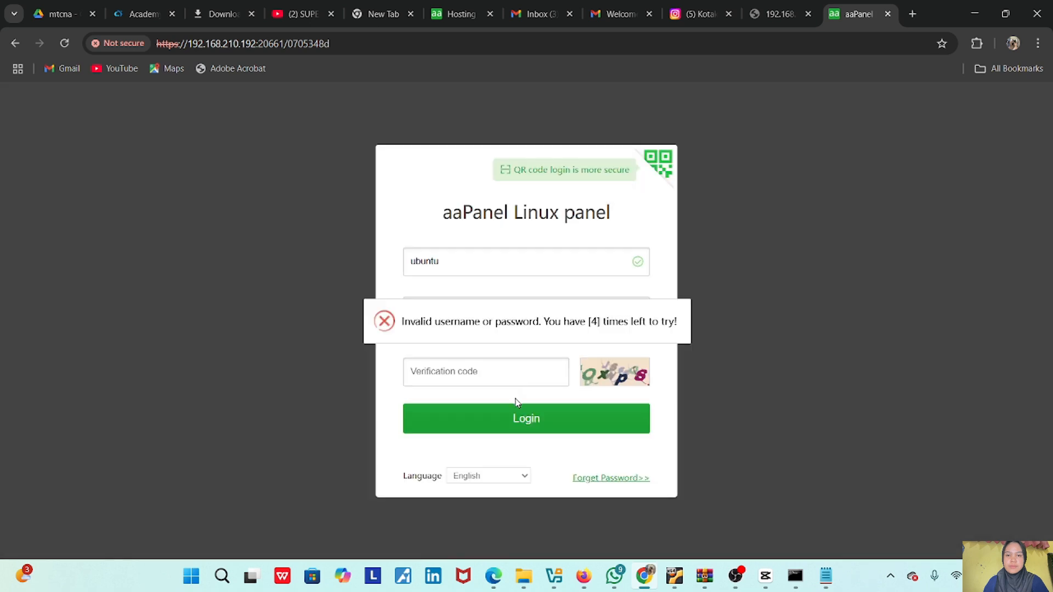
click(505, 324)
text(ubun)
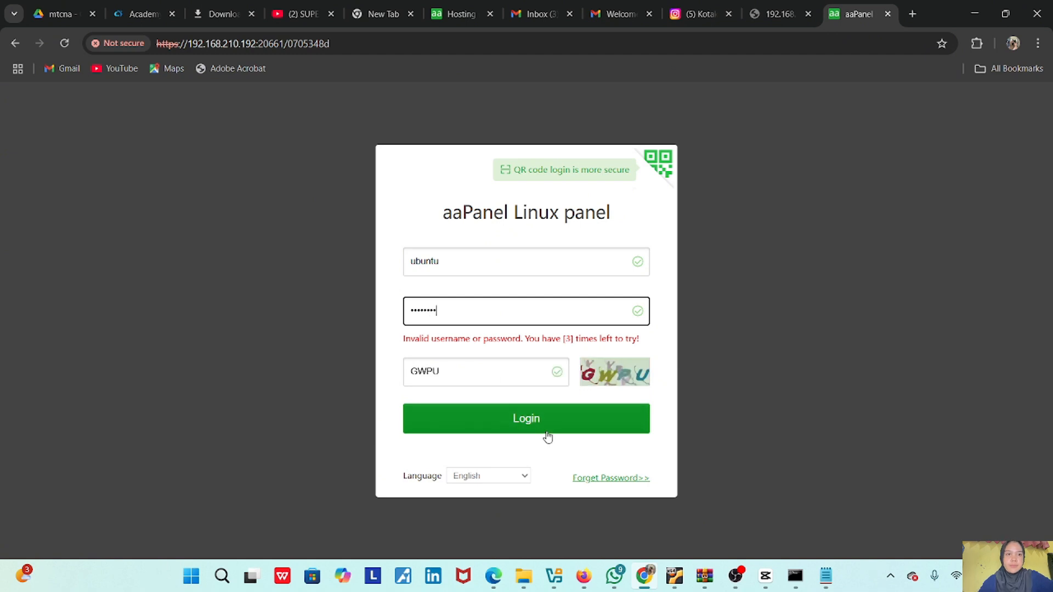
click(542, 431)
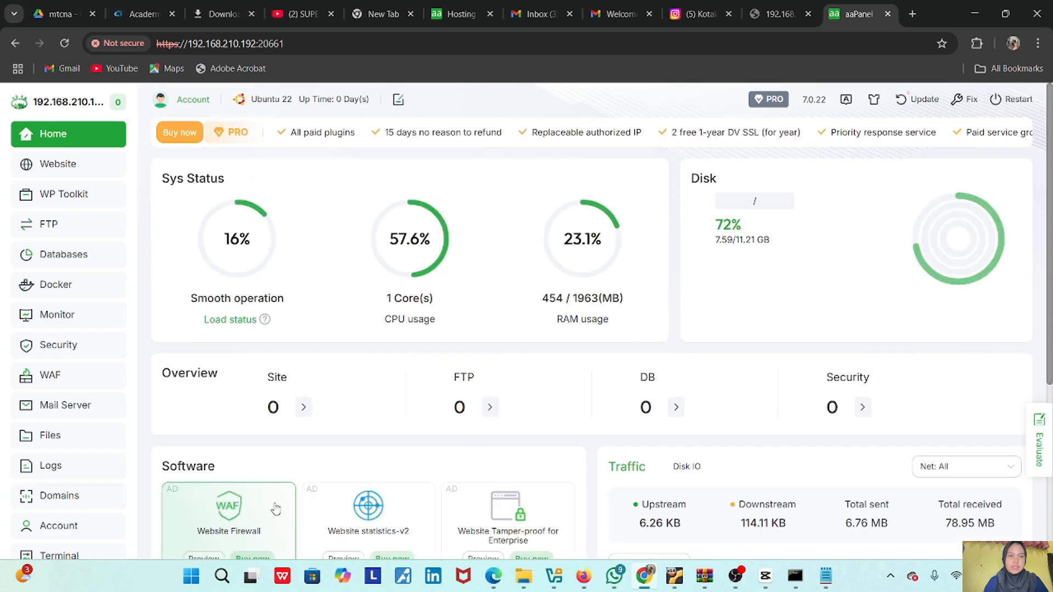
scroll(275, 439, down, 5)
scroll(275, 439, up, 5)
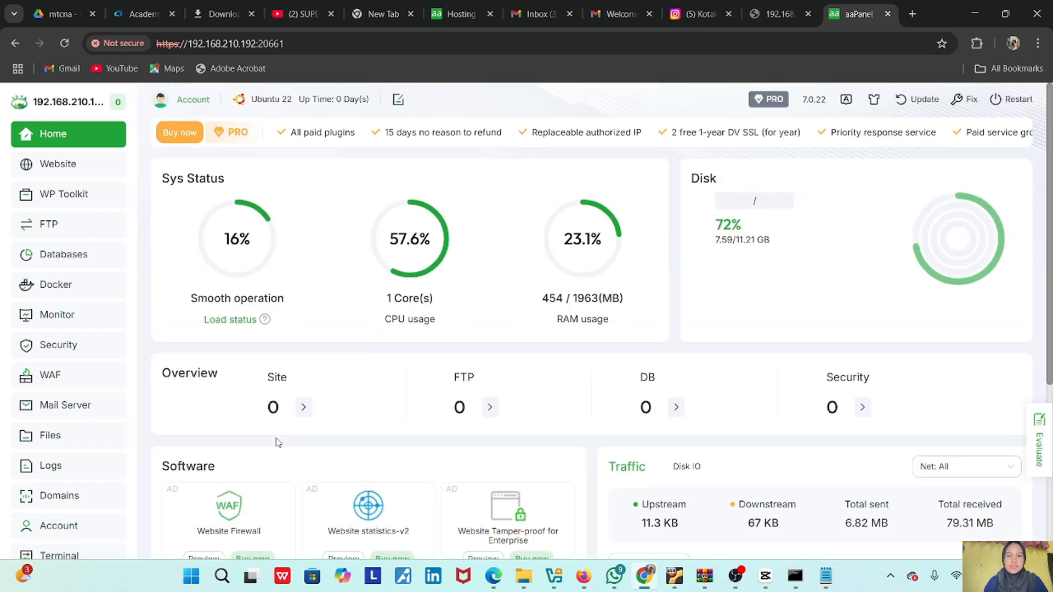
scroll(52, 518, down, 1)
scroll(52, 519, down, 2)
- Replace the auto-generated panel password with a new password and confirm it
click(61, 511)
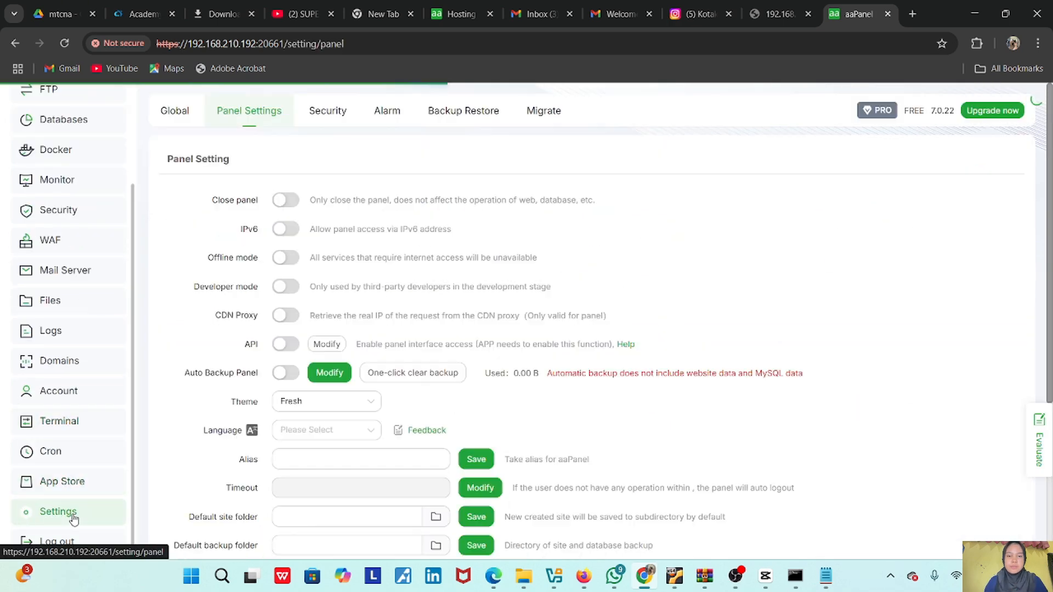
scroll(306, 432, down, 4)
click(479, 429)
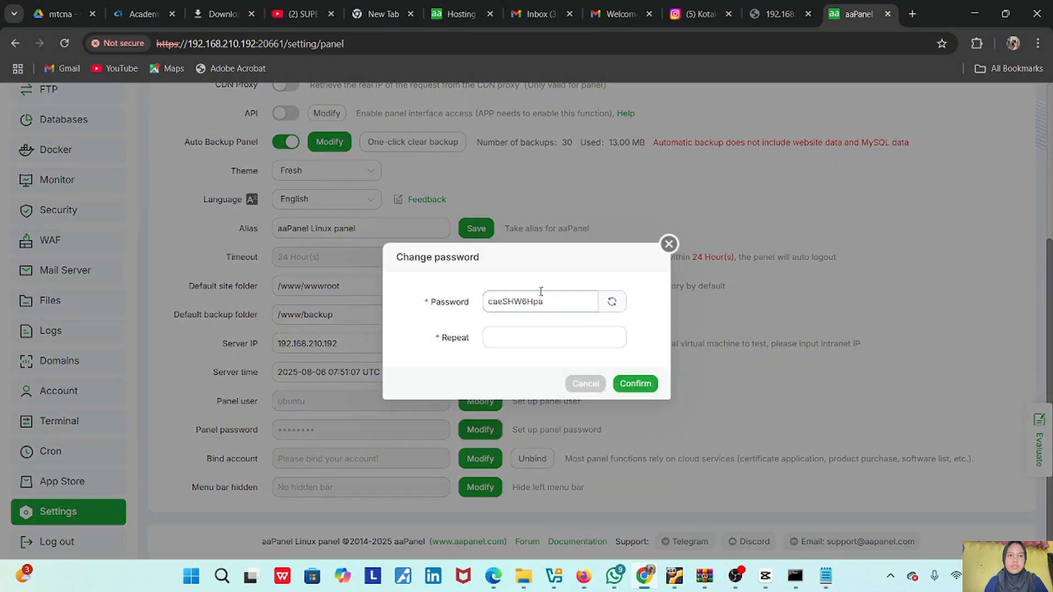
double_click(574, 306)
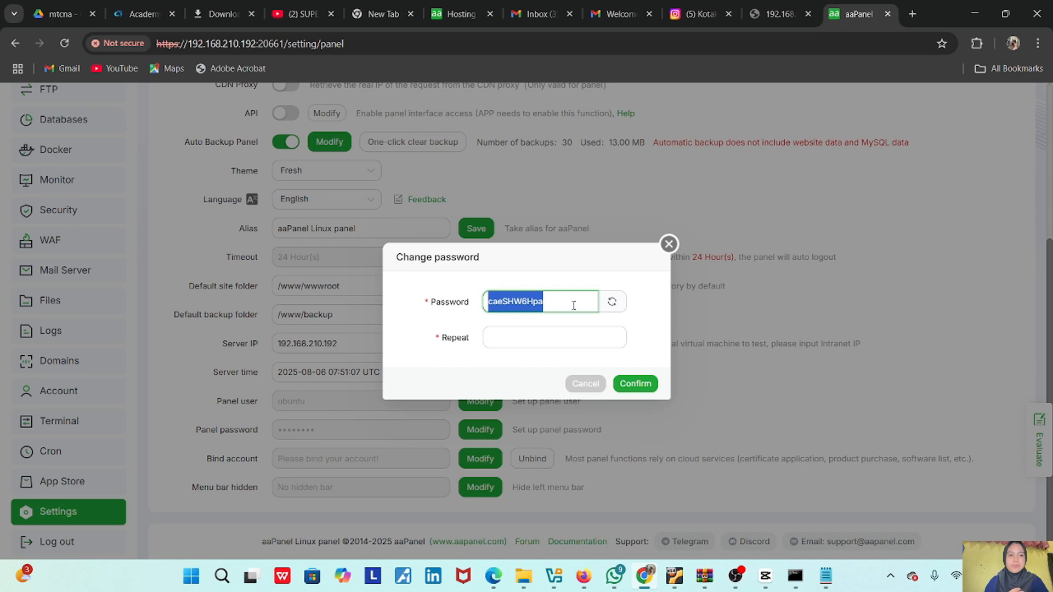
click(578, 334)
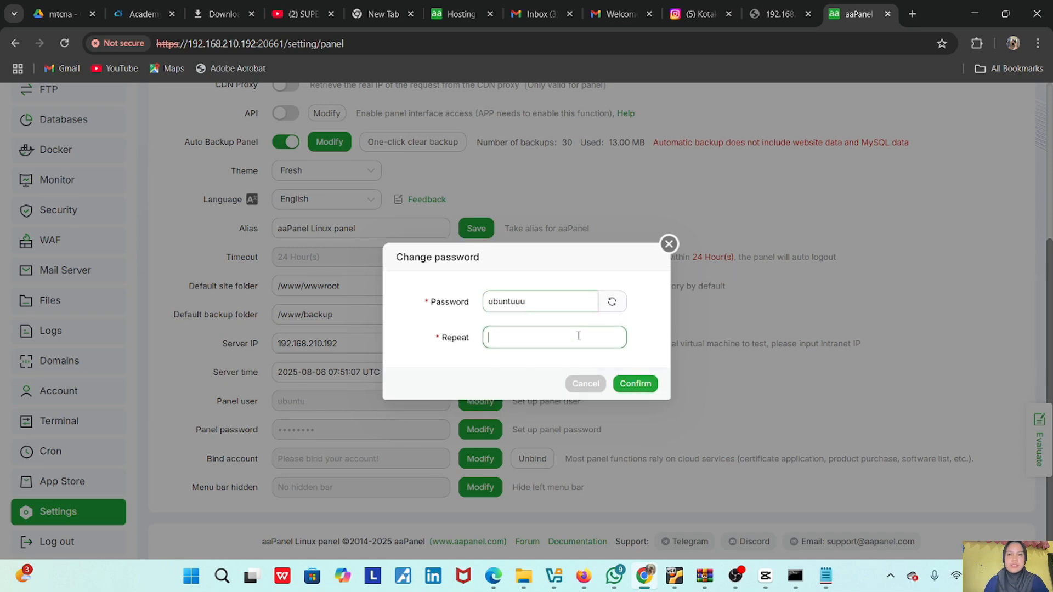
click(635, 386)
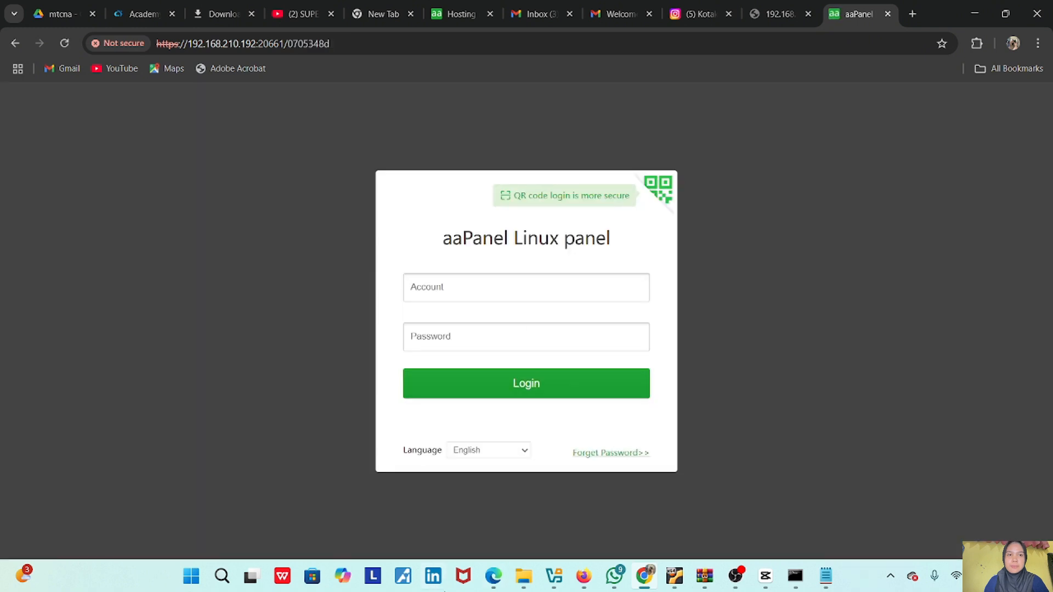
- Sign back into aaPanel with the ubuntu username and the new password
click(473, 287)
text(ubuntu)
key(Tab)
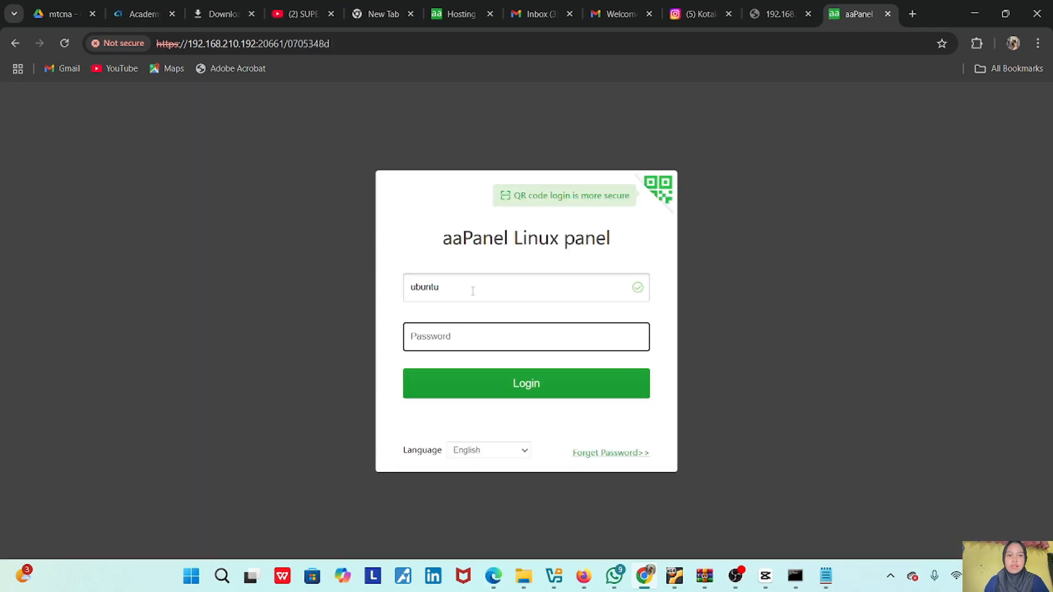
click(510, 379)
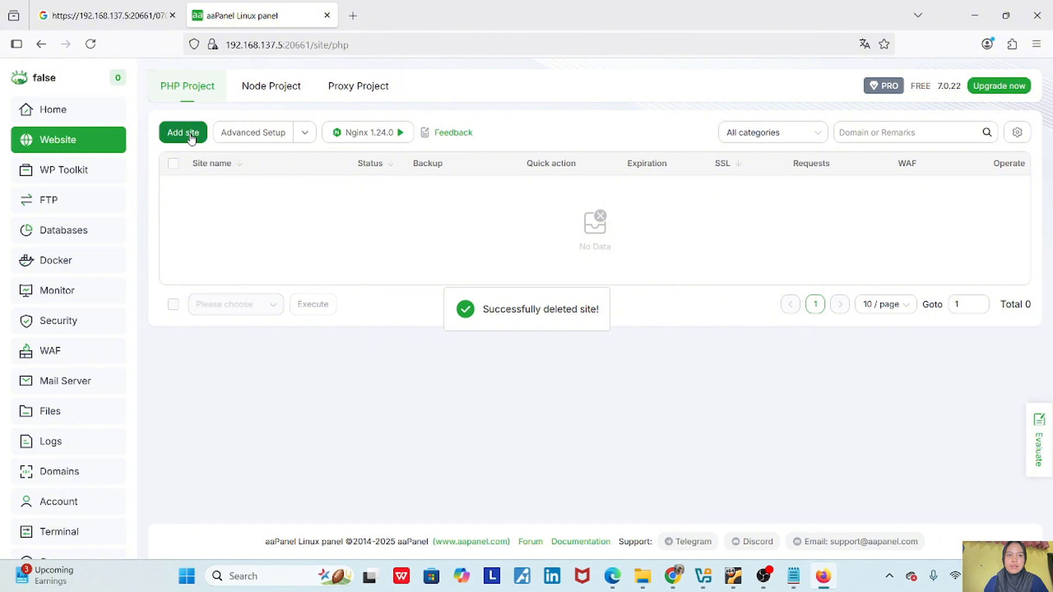
- Add site 192.168.137.5 described 'website', rooted at aplikasi-ujian-online-zyacbt-2024-04-29
click(187, 133)
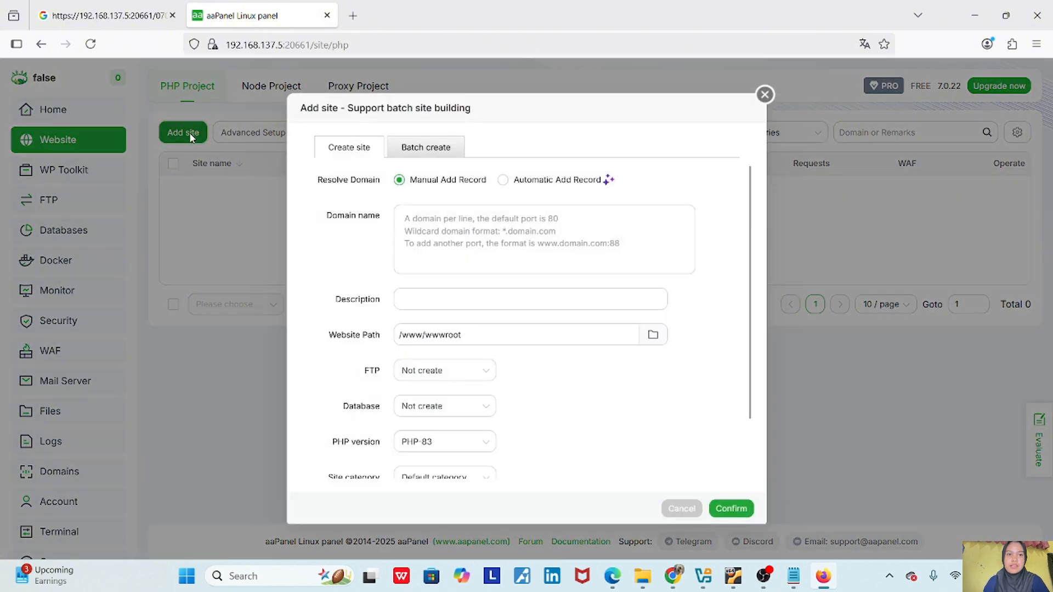
click(425, 218)
text(192)
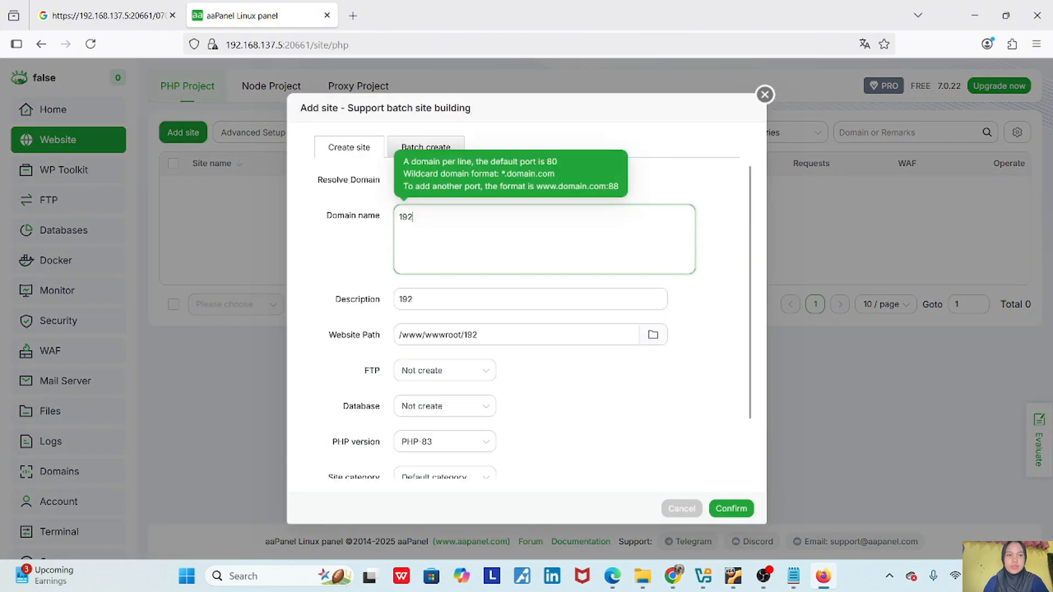
text(.168.1)
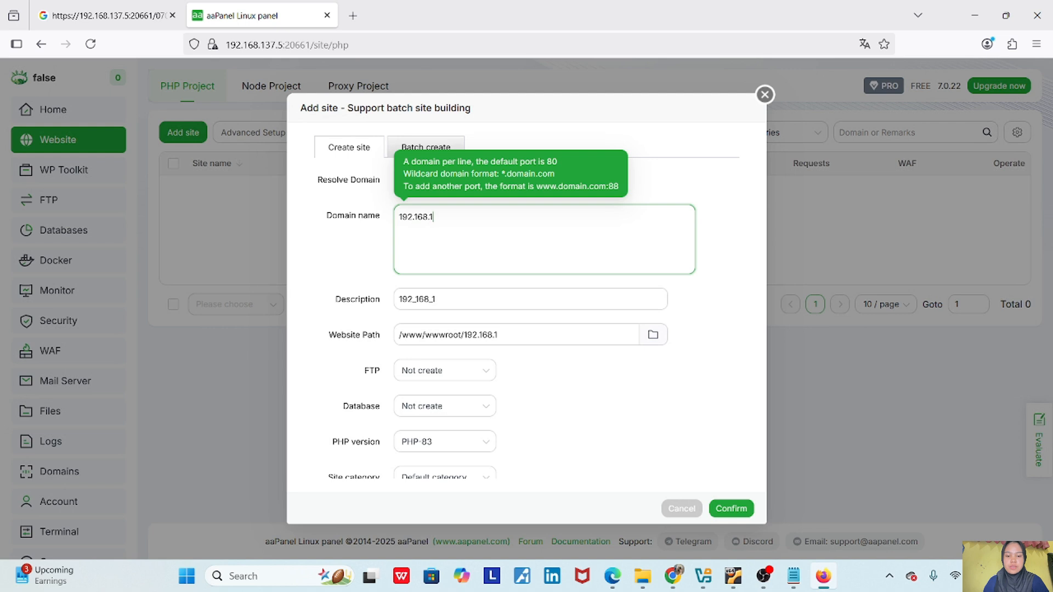
text(37.5)
double_click(434, 299)
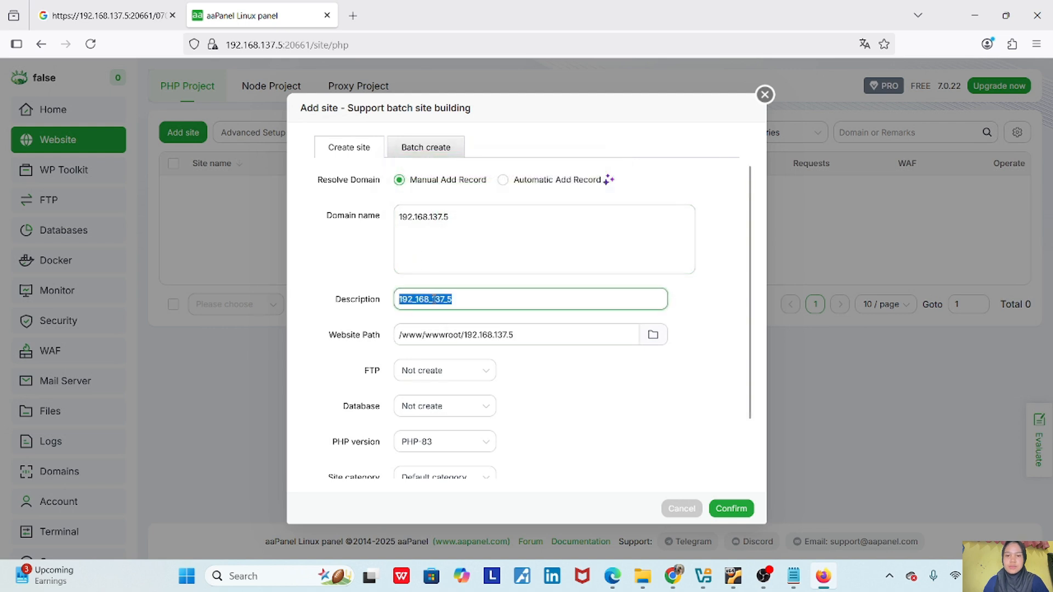
text(website)
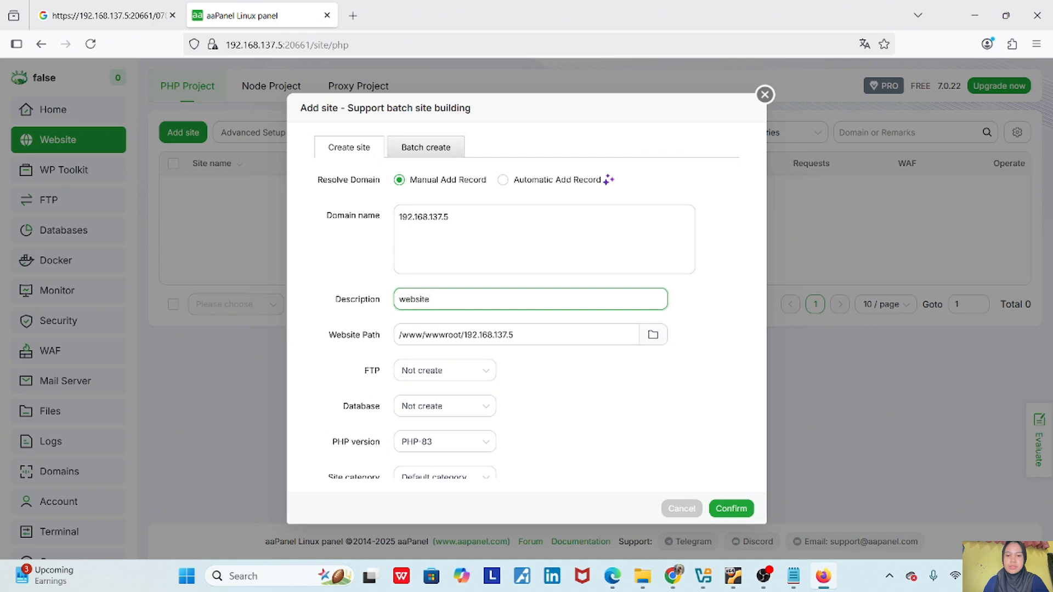
click(649, 342)
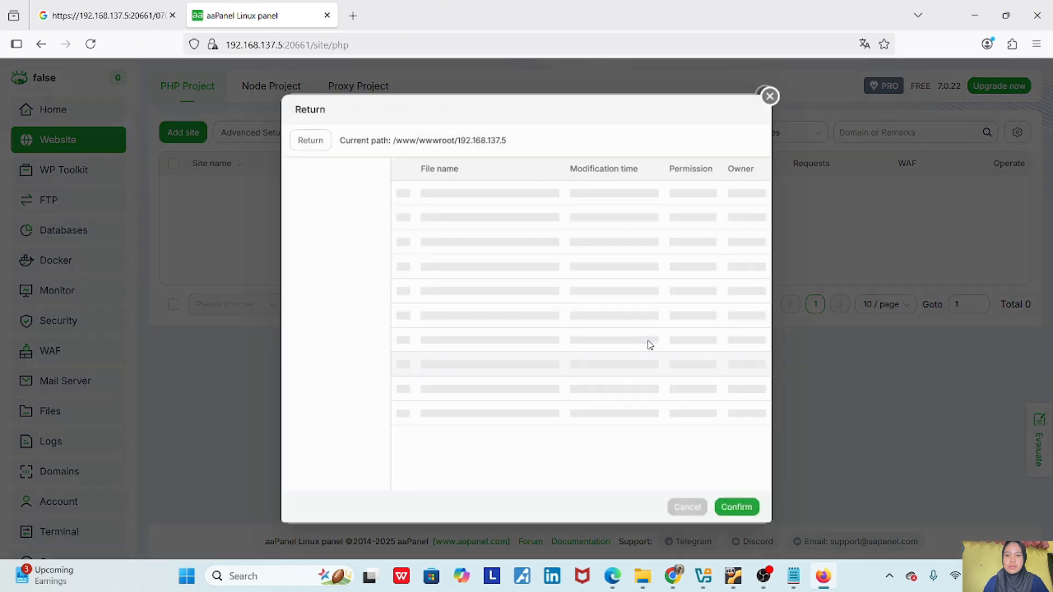
click(413, 200)
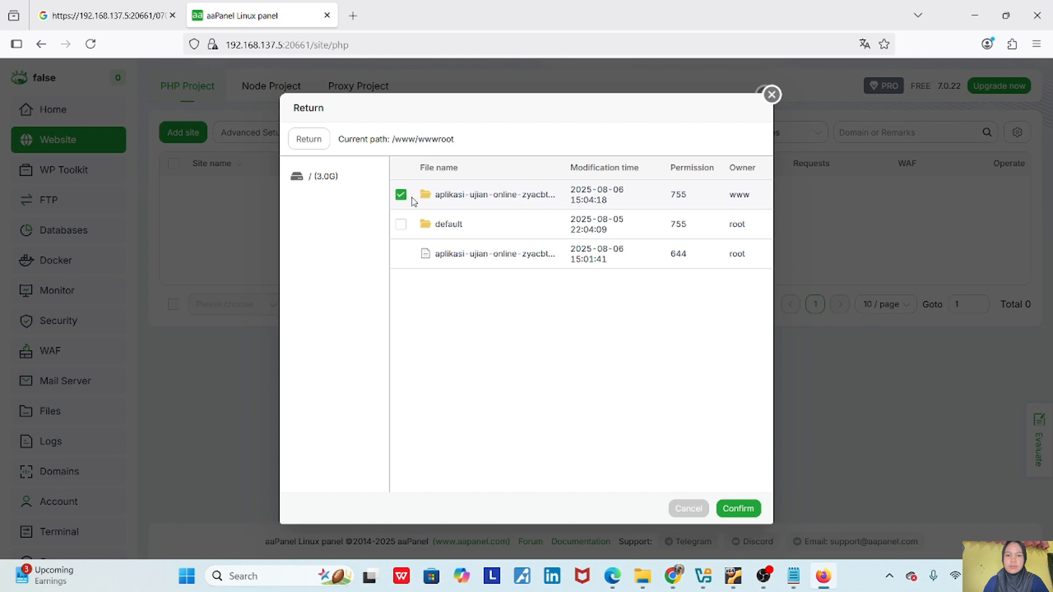
click(756, 507)
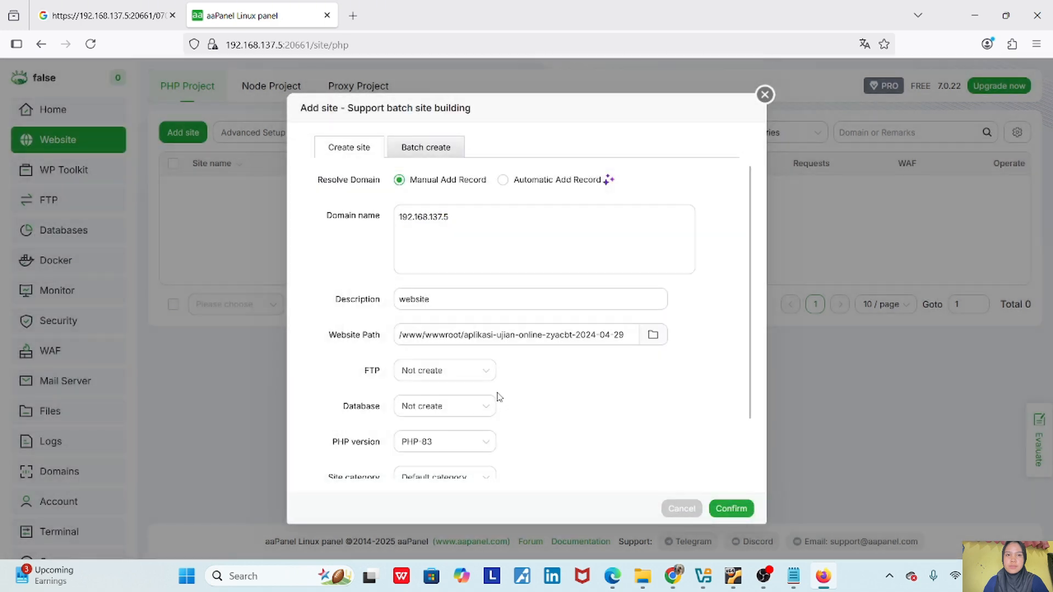
scroll(516, 414, down, 2)
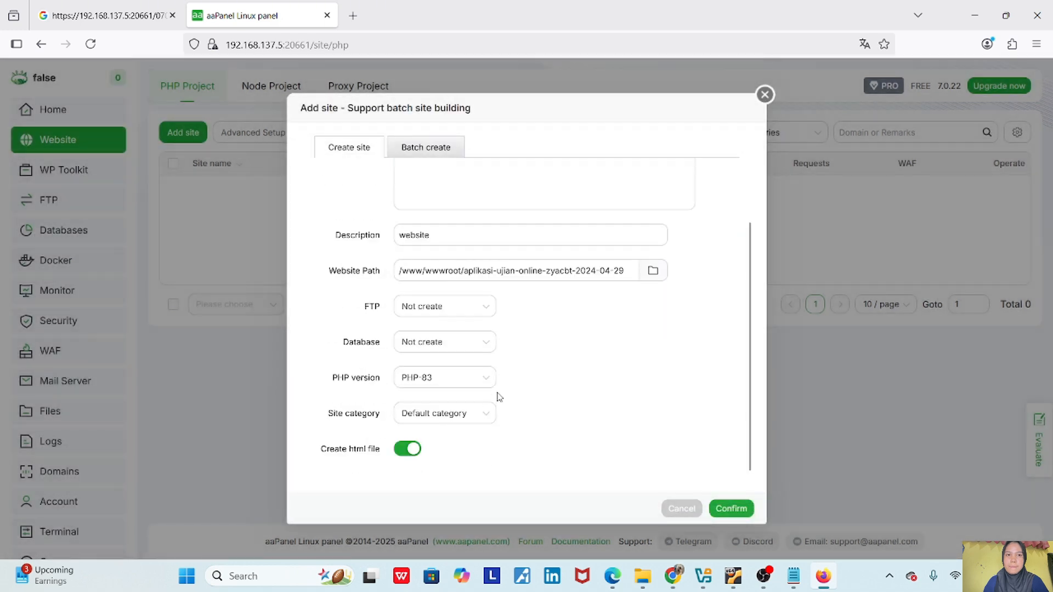
click(736, 510)
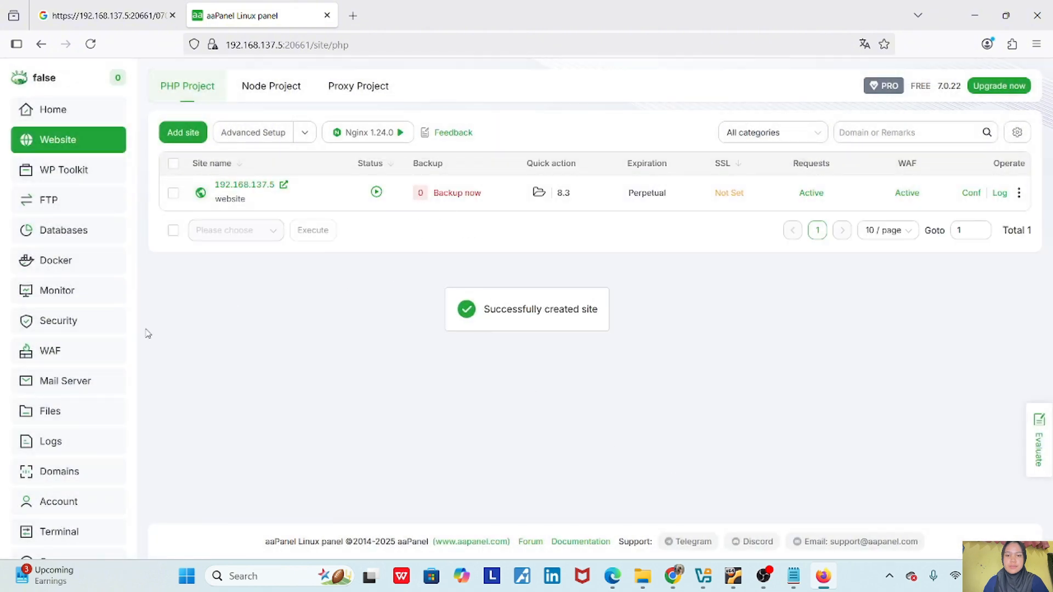
- Browse the file manager to aplikasi-ujian-online-zyacbt > application > config
click(69, 409)
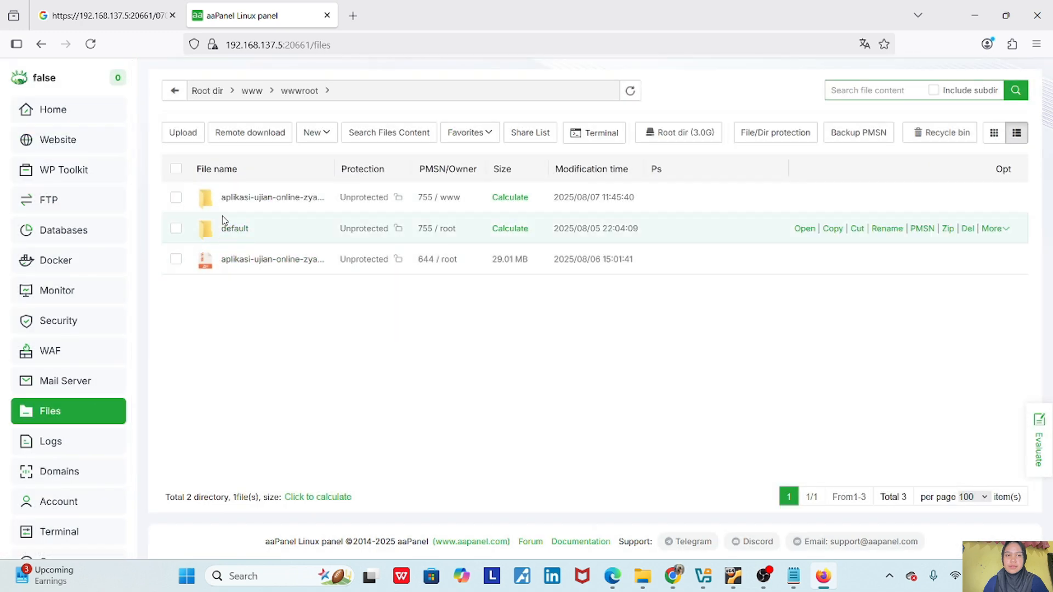
click(236, 201)
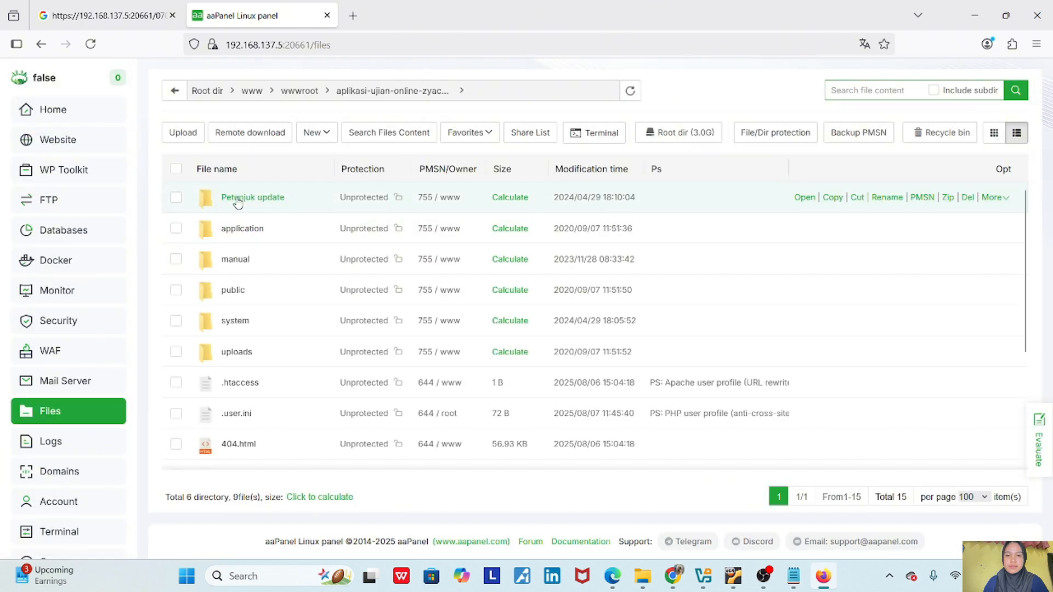
click(244, 228)
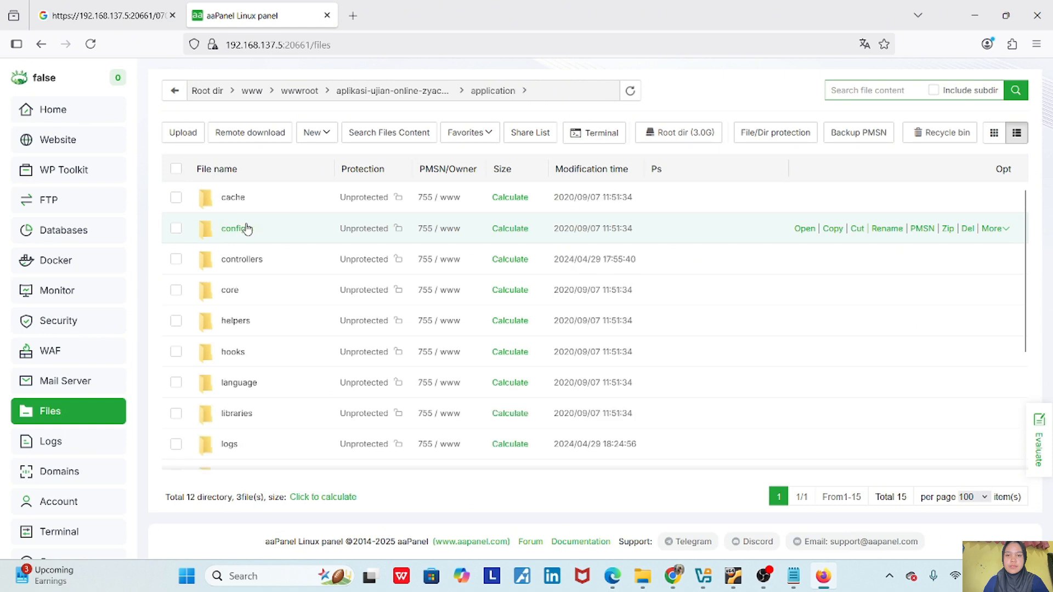
click(236, 235)
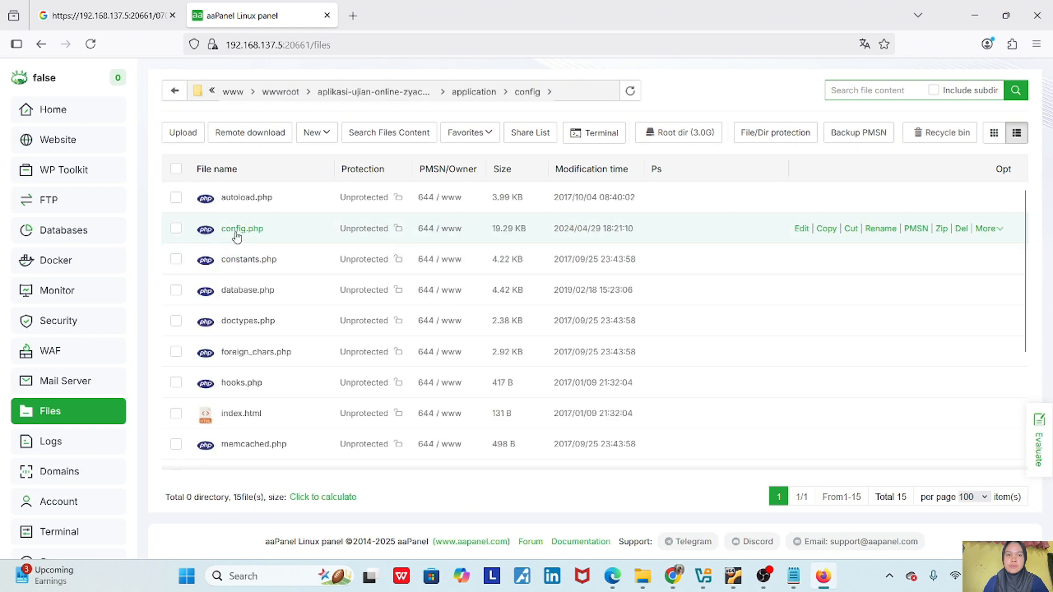
- In database.php, set the username and database to ubuntu and replace the password
double_click(245, 295)
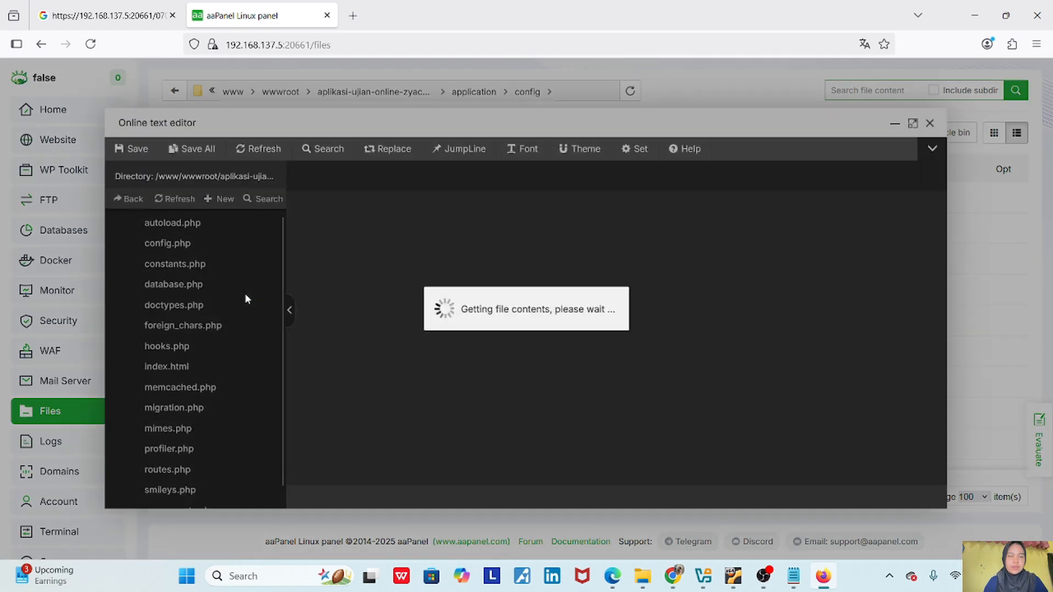
scroll(374, 329, down, 12)
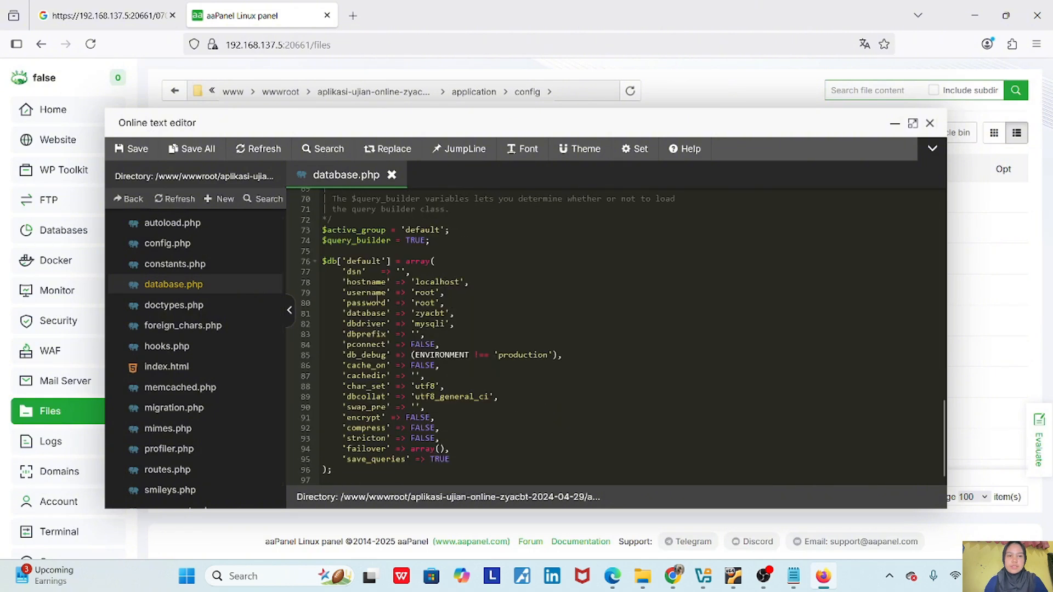
click(434, 294)
key(BackSpace)
key(BackSpace)
key(BackSpace)
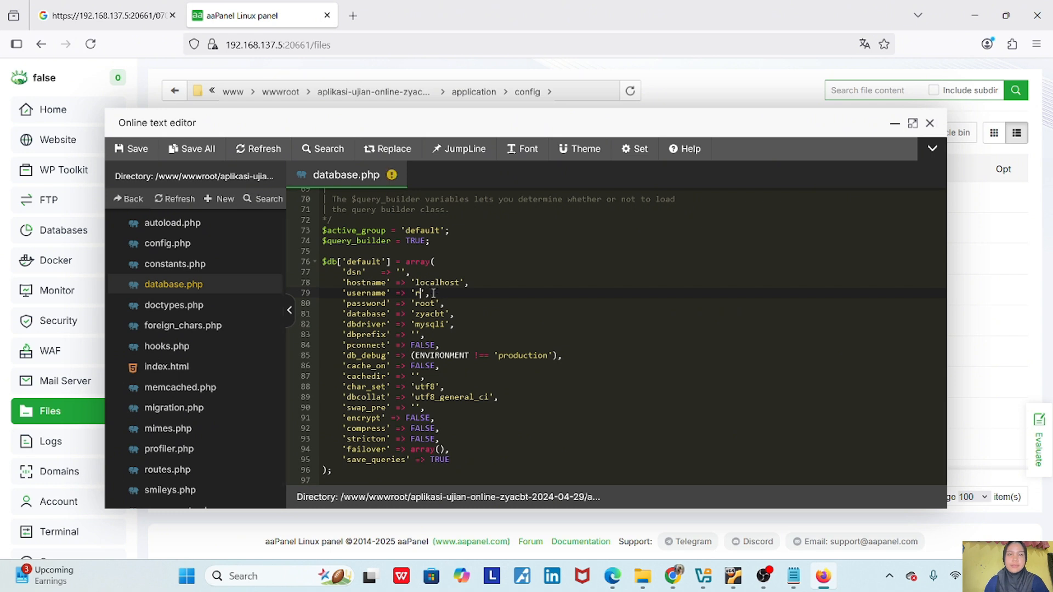
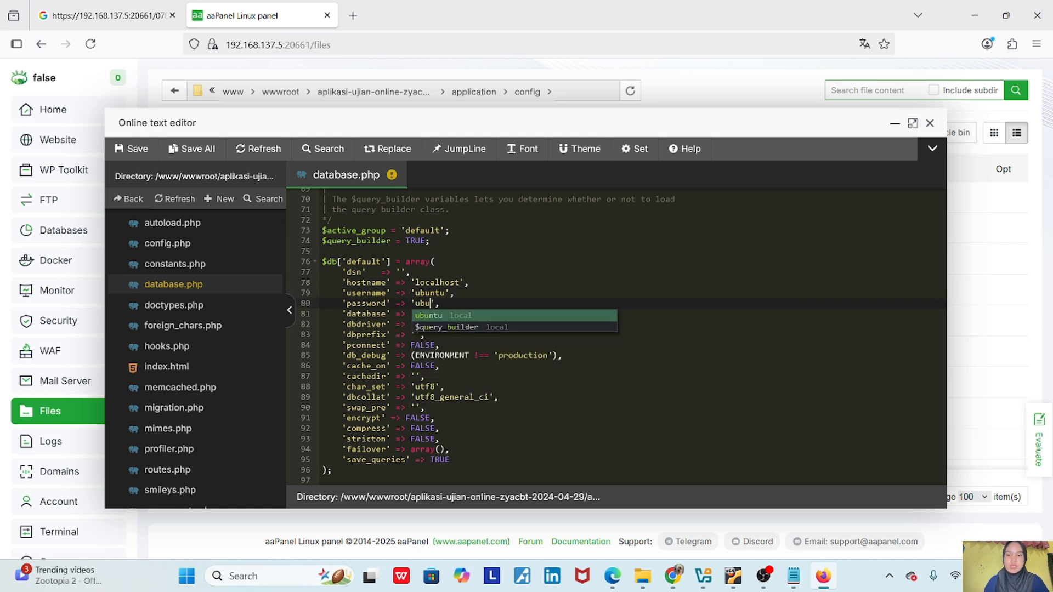
key(Down)
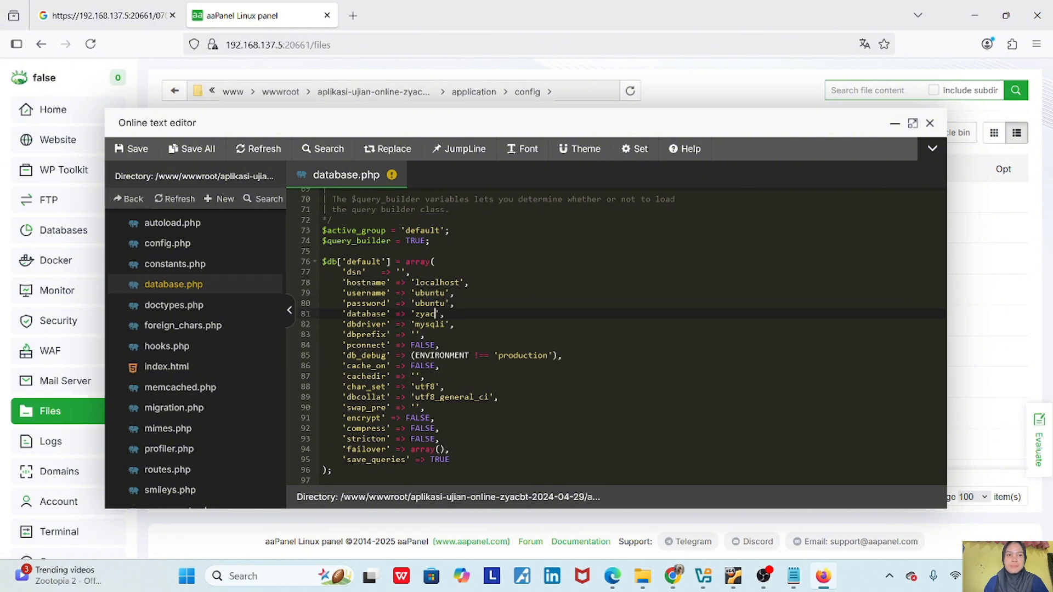
key(BackSpace)
key(BackSpace)
key(BackSpace)
key(BackSpace)
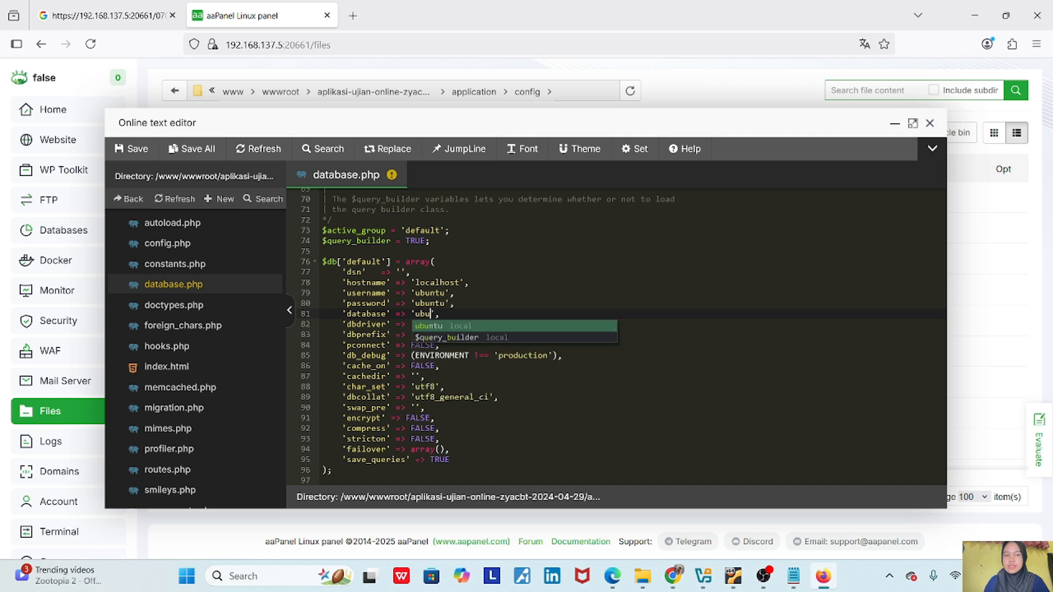
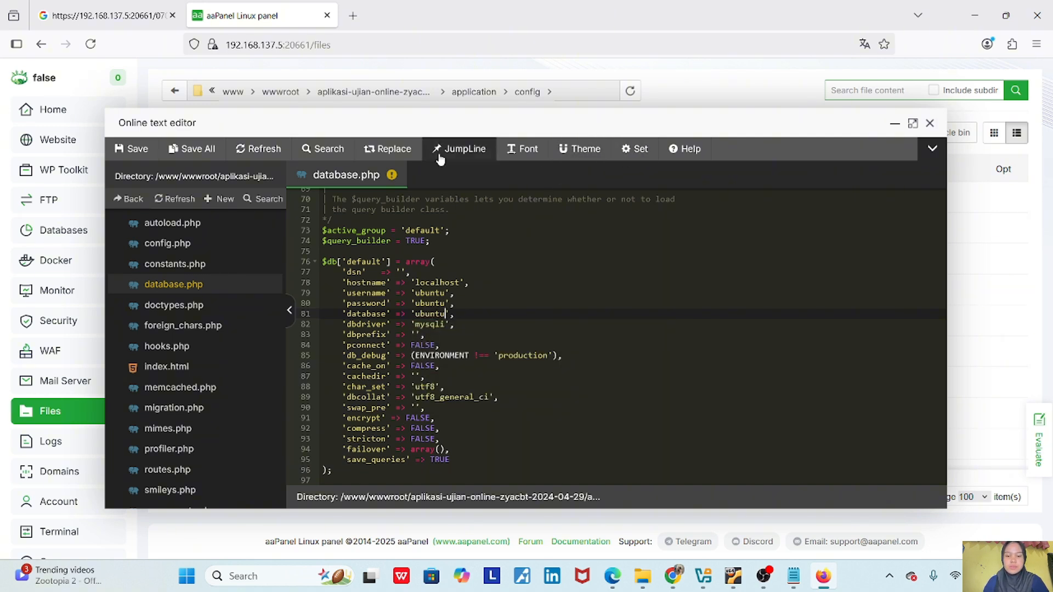
- Save database.php, close the editor, and return to the Website list
click(138, 153)
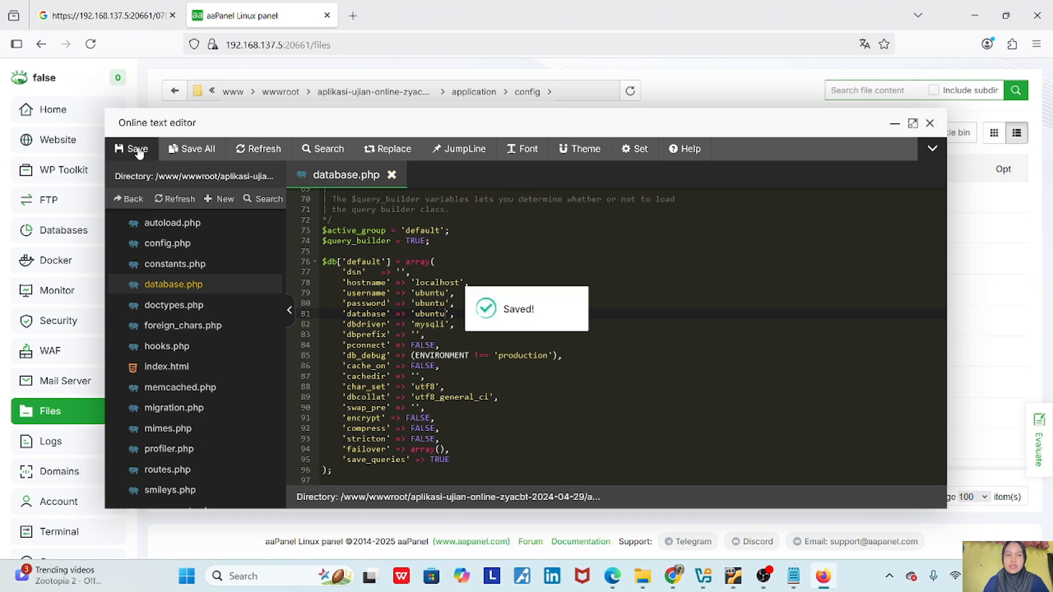
click(929, 125)
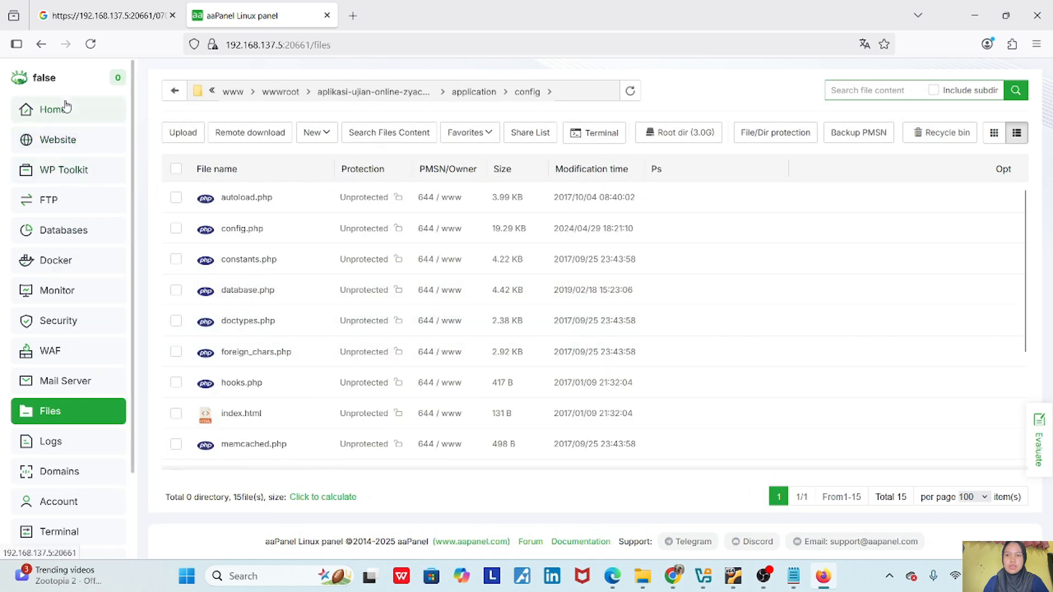
click(65, 147)
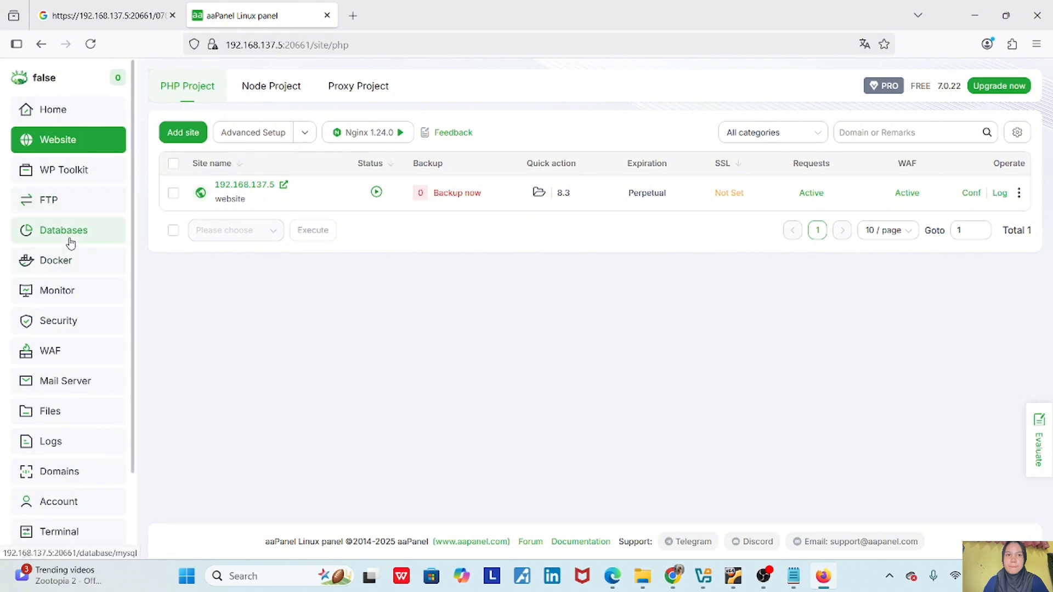
- Open phpMyAdmin via public access from Databases, accepting the certificate warning
click(72, 242)
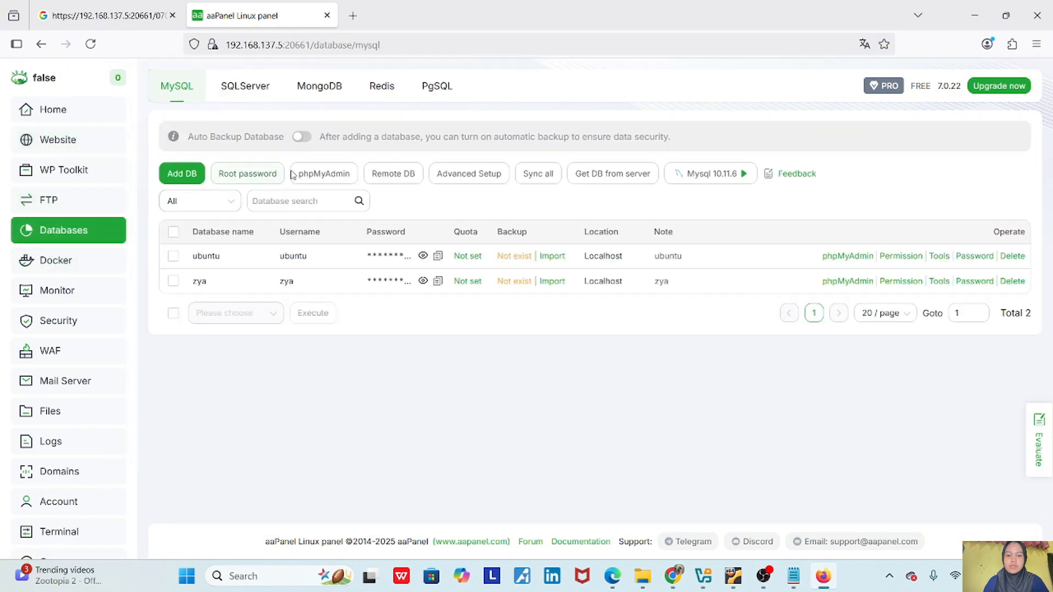
click(321, 174)
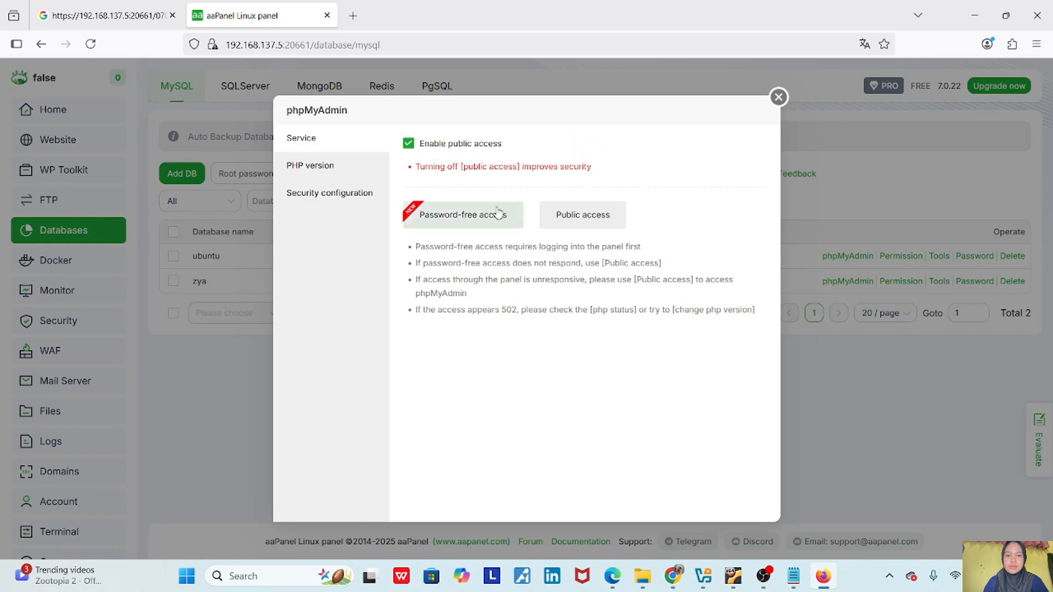
click(558, 219)
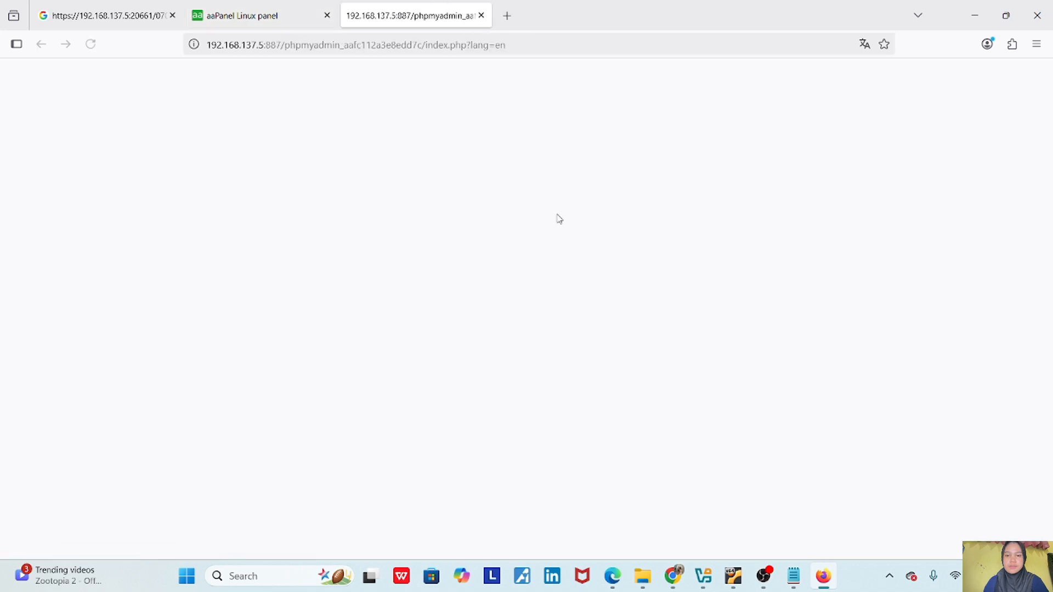
click(738, 436)
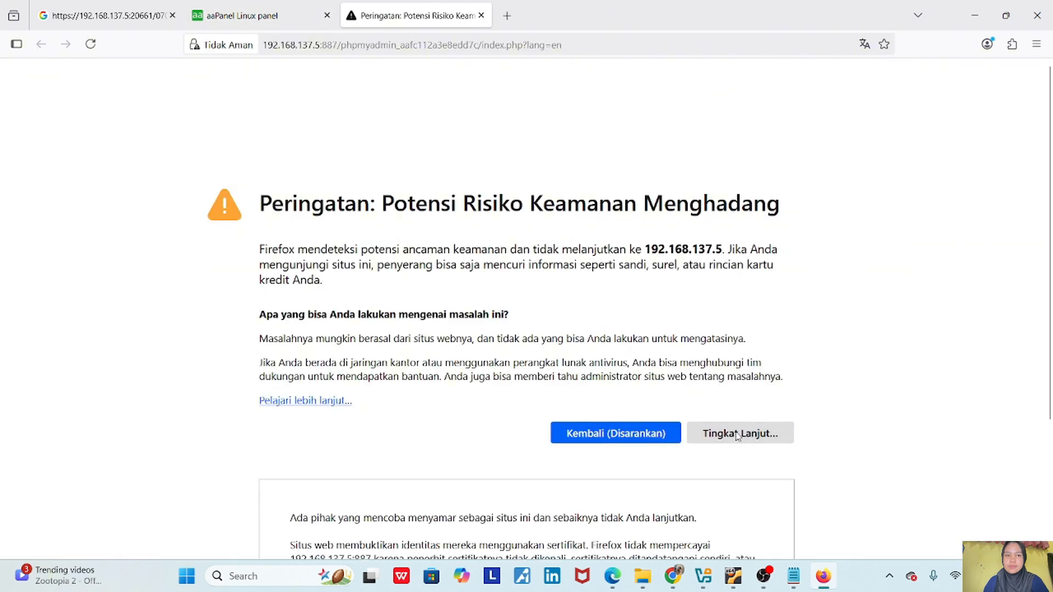
scroll(729, 459, down, 3)
click(731, 510)
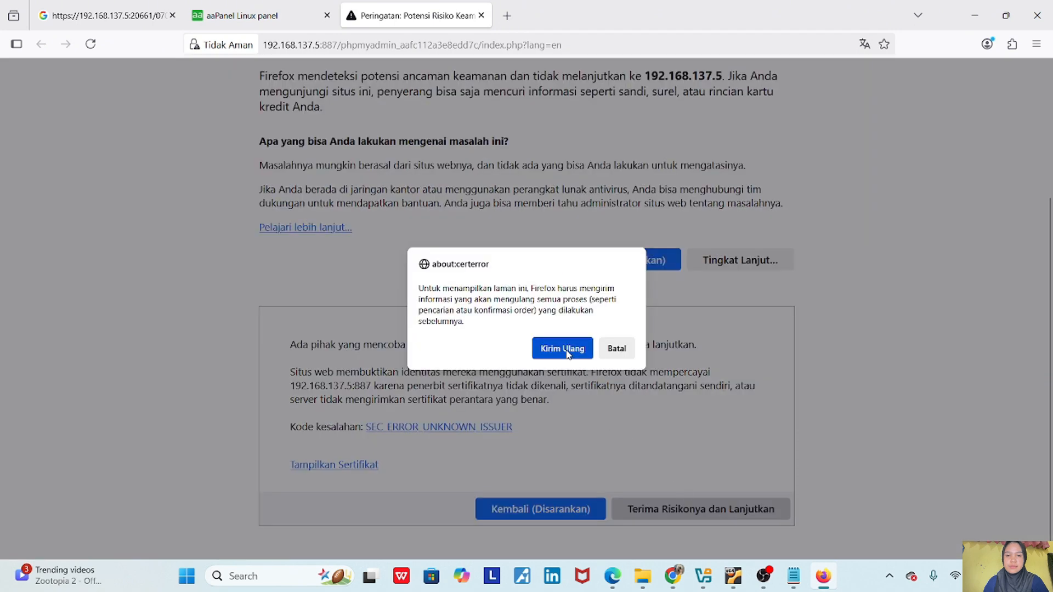
click(568, 354)
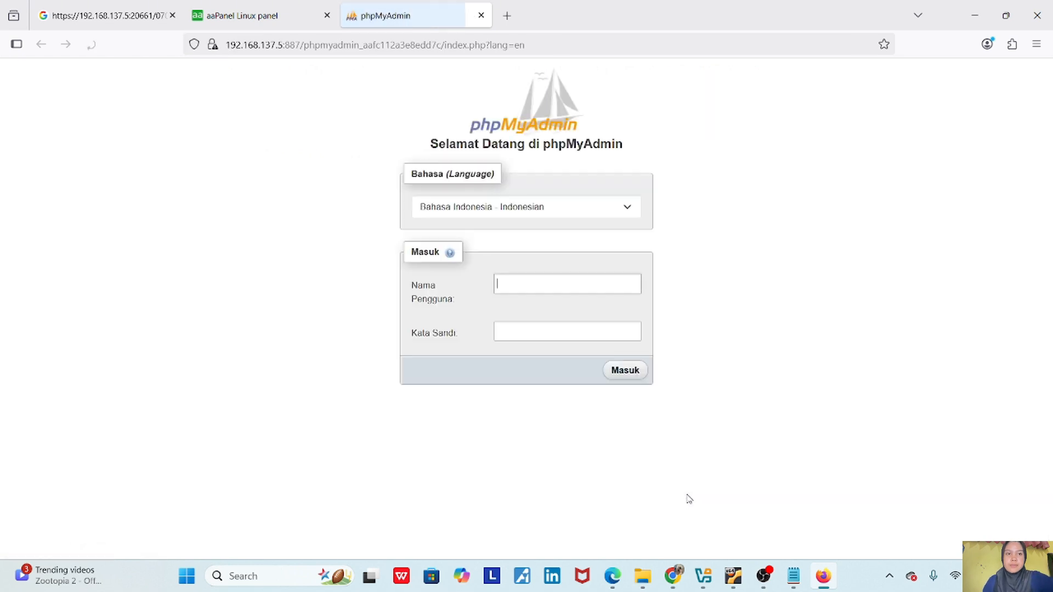
- Enter root as the phpMyAdmin username, leaving the password field empty
click(554, 284)
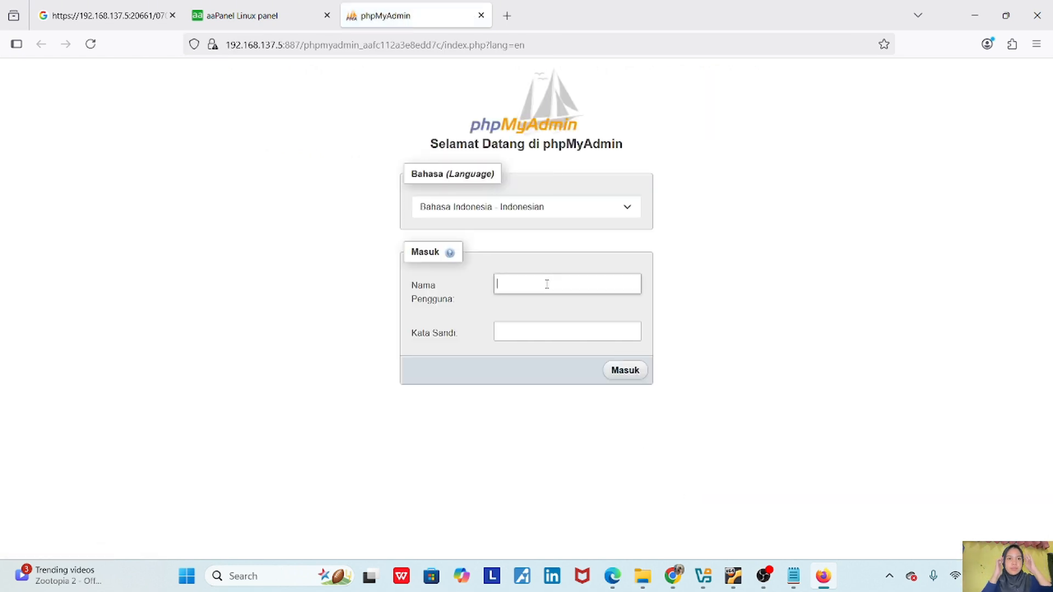
text(root)
key(Tab)
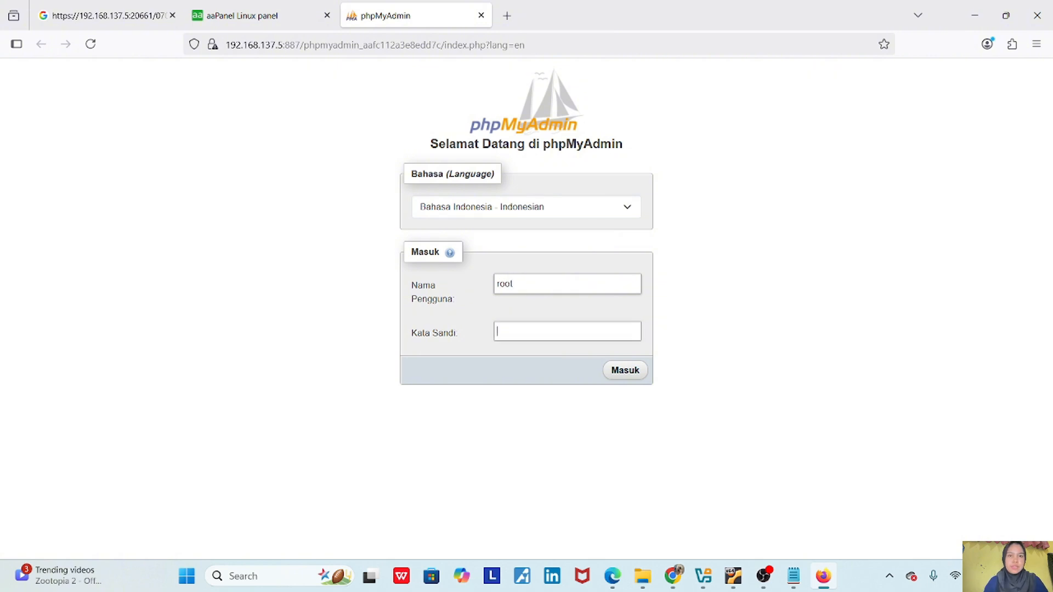
text(******)
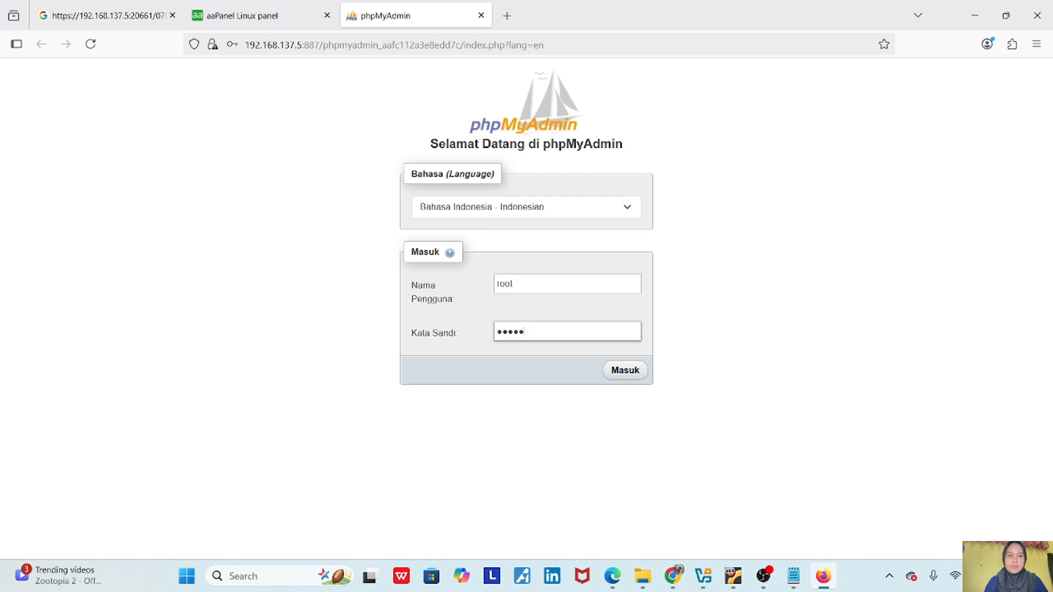
key(BackSpace)
key(BackSpace)
key(BackSpace)
key(BackSpace)
key(BackSpace)
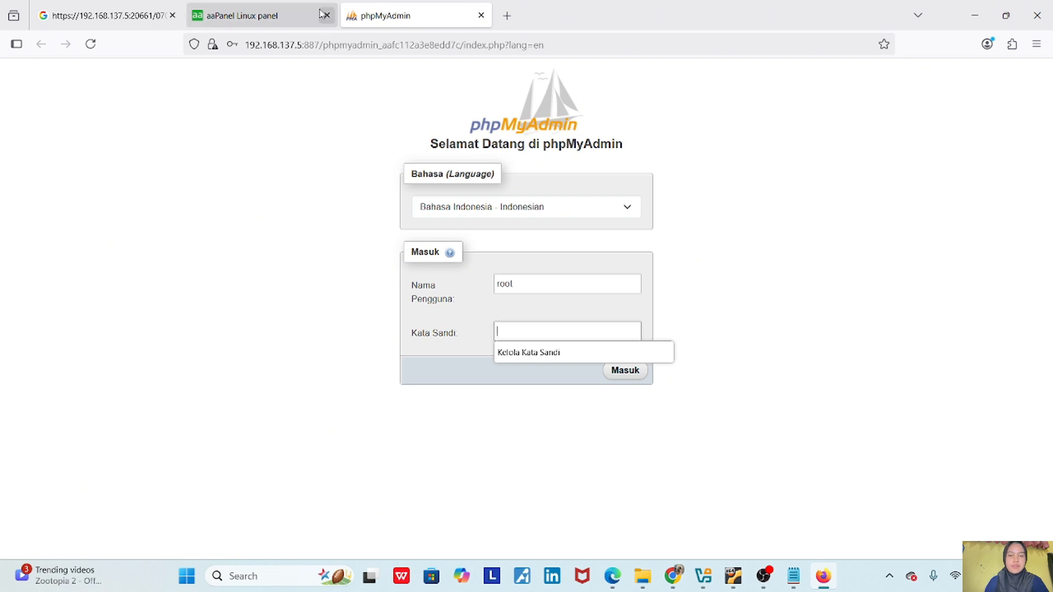
- Back in aaPanel, show the MySQL root password and select its value
click(278, 5)
click(278, 4)
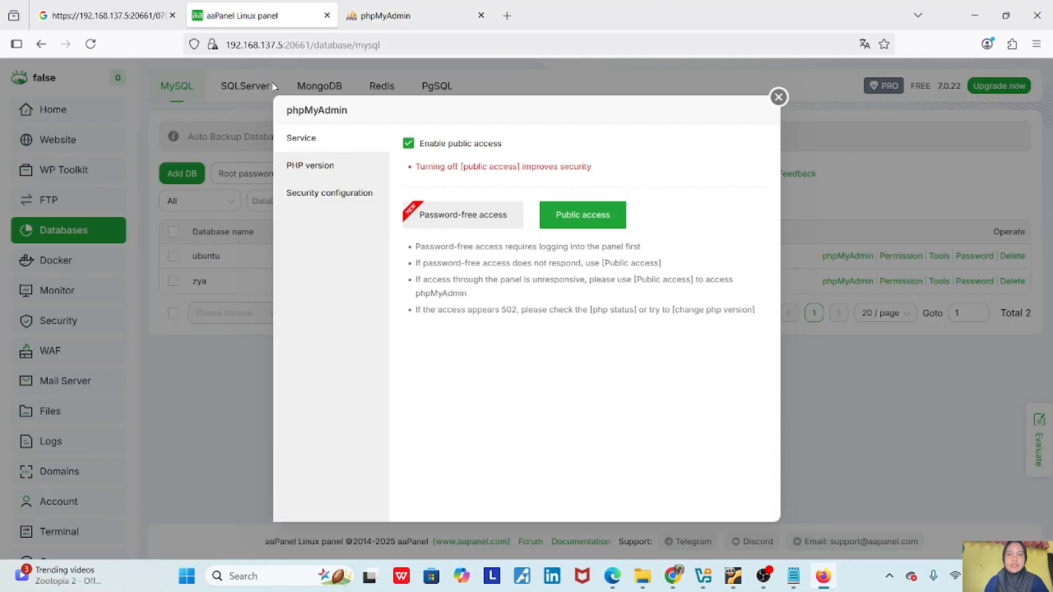
click(778, 97)
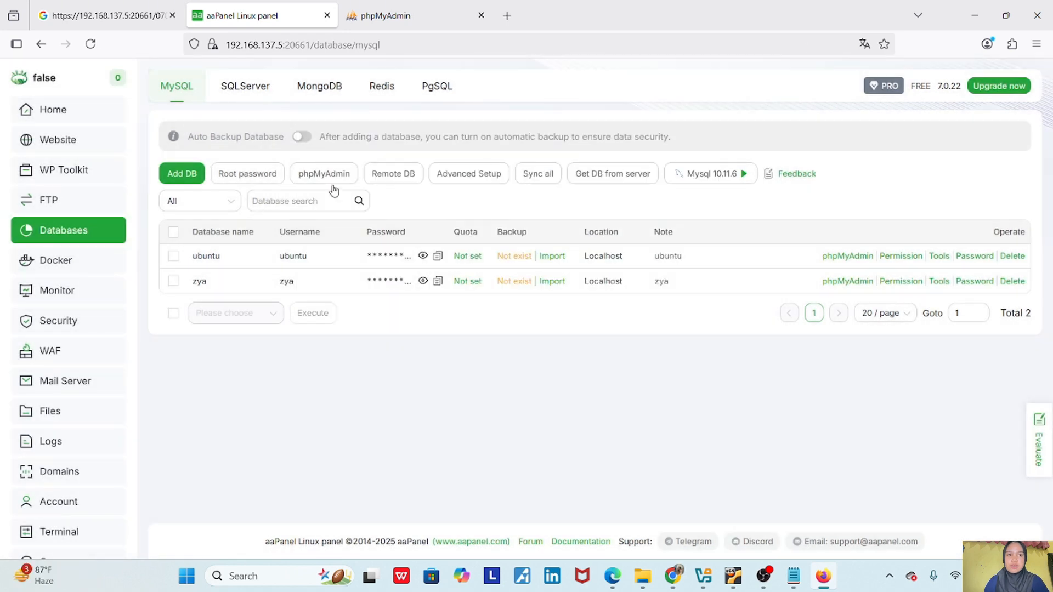
click(252, 176)
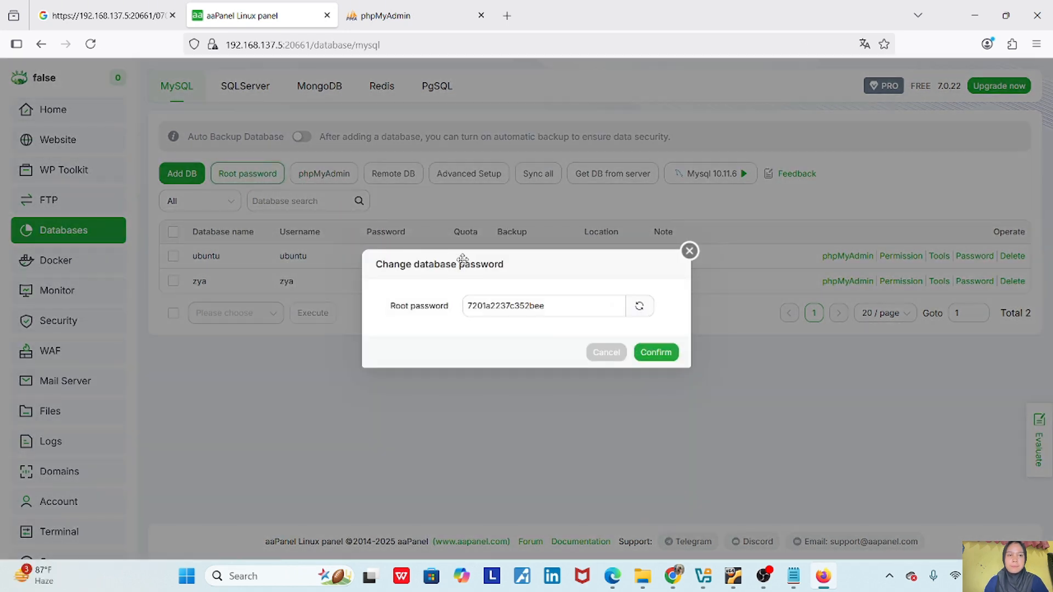
double_click(509, 306)
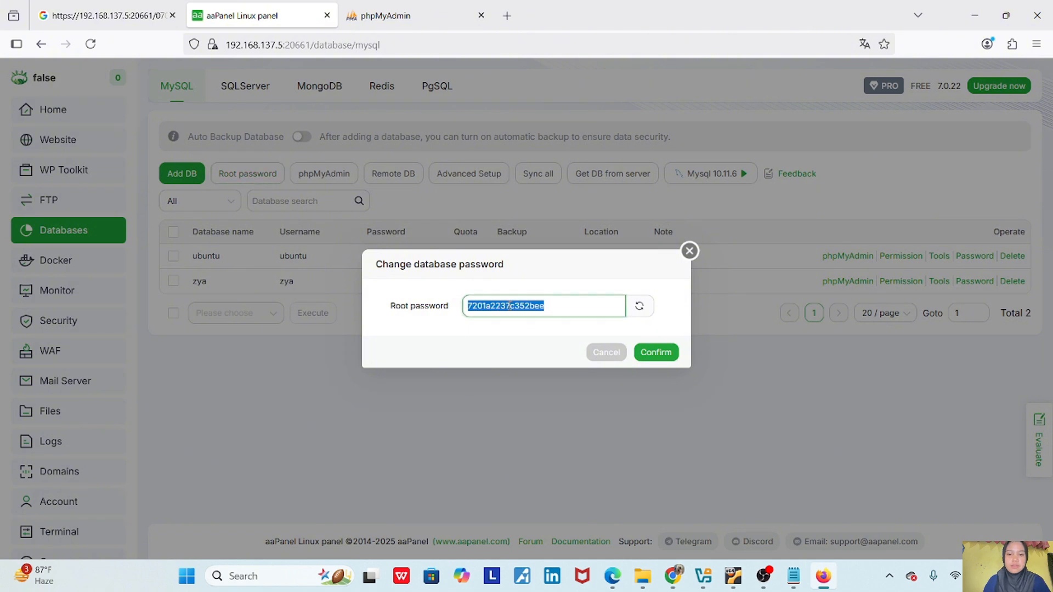
- Paste the root password into phpMyAdmin, log in as root, and save the login
click(425, 12)
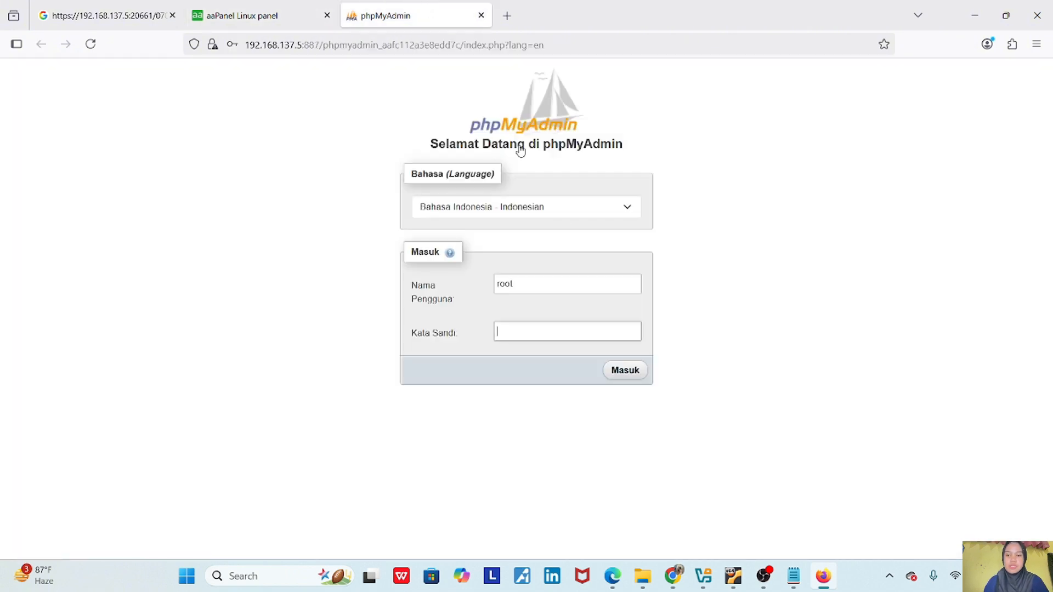
click(540, 329)
key(ctrl+v)
click(625, 371)
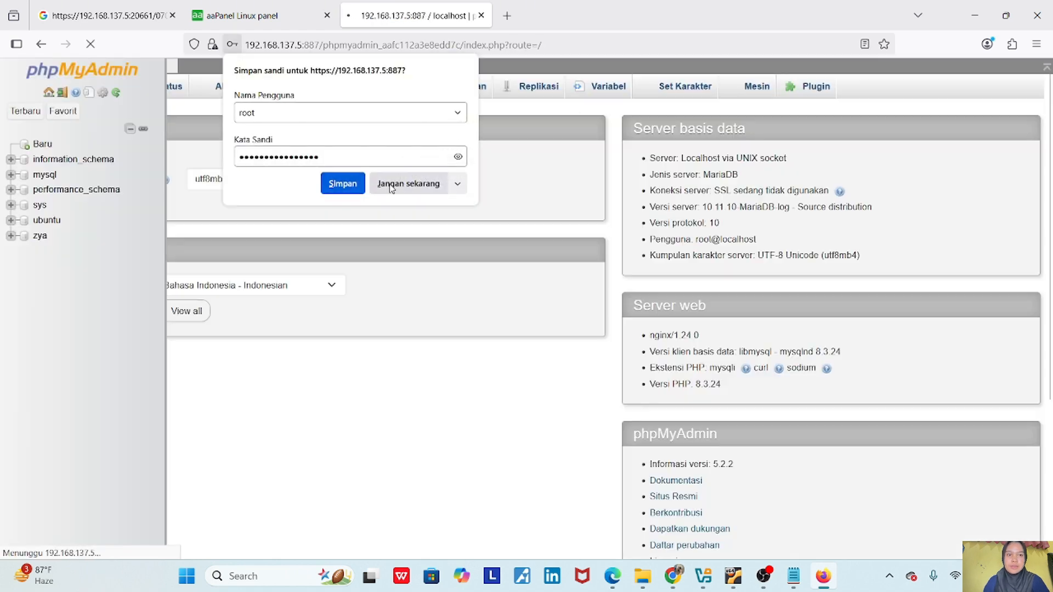
click(336, 183)
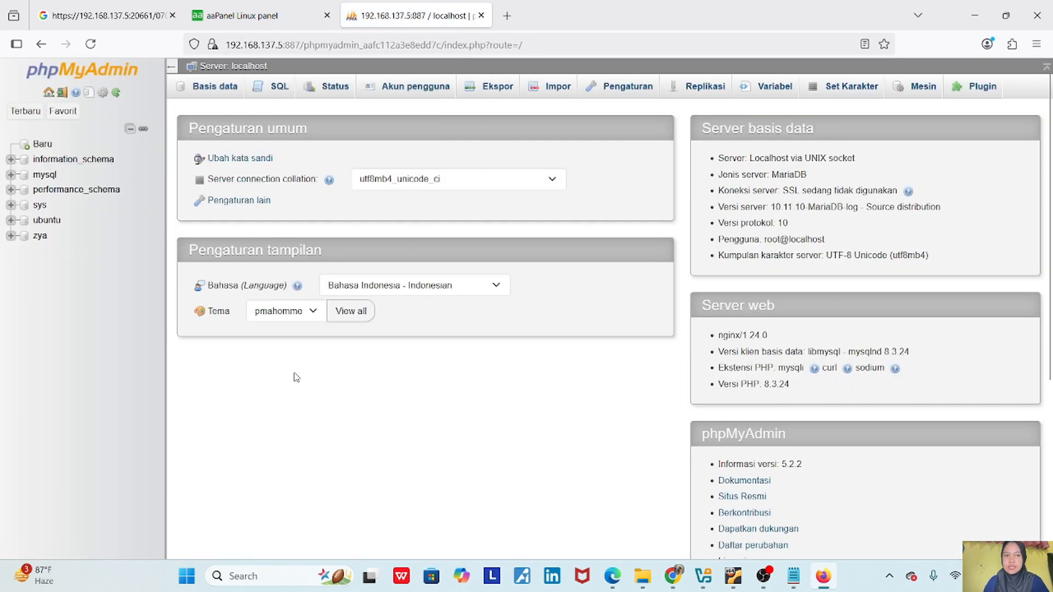
scroll(295, 377, down, 2)
scroll(296, 377, up, 2)
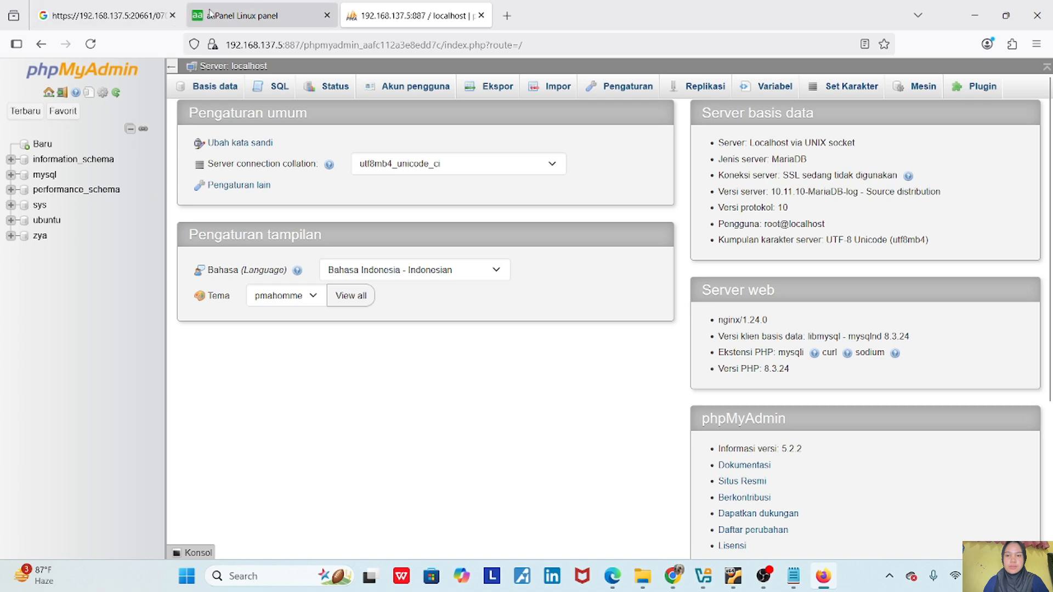
click(257, 15)
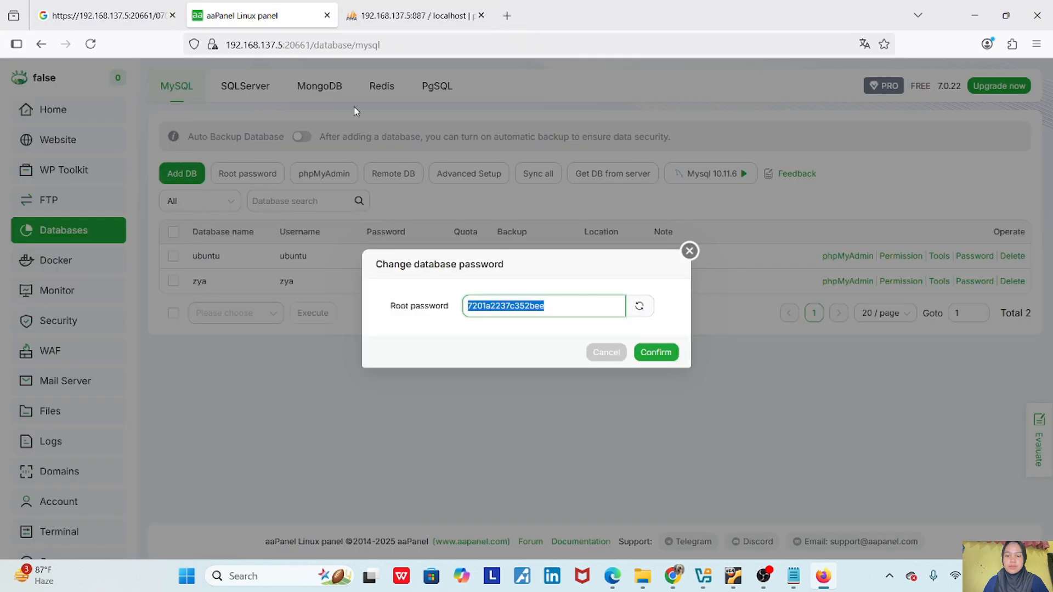
- Close the root password dialog and open the 192.168.137.5 site's settings from Website
click(689, 253)
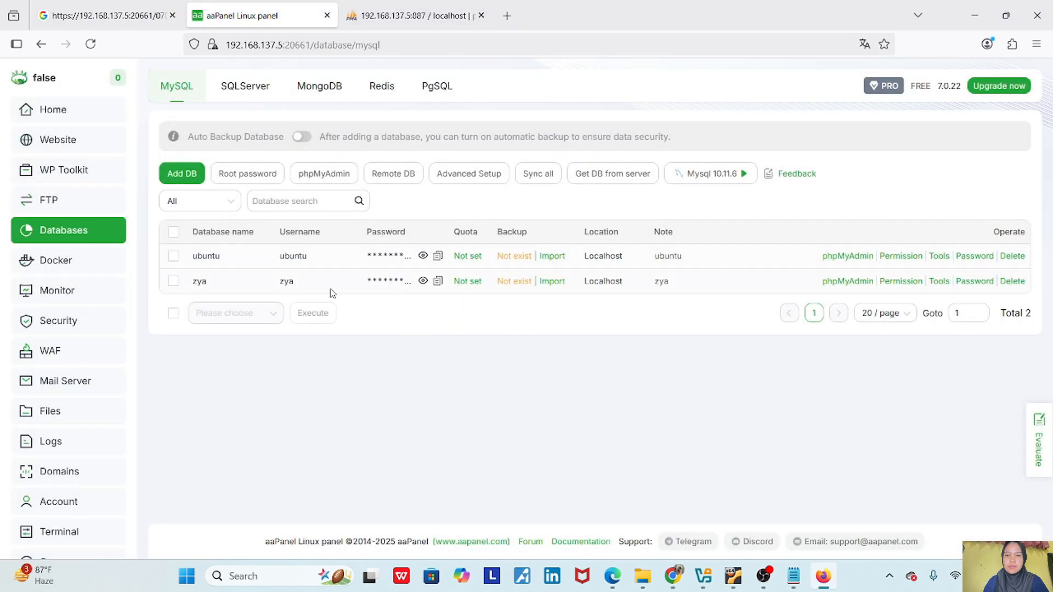
click(73, 141)
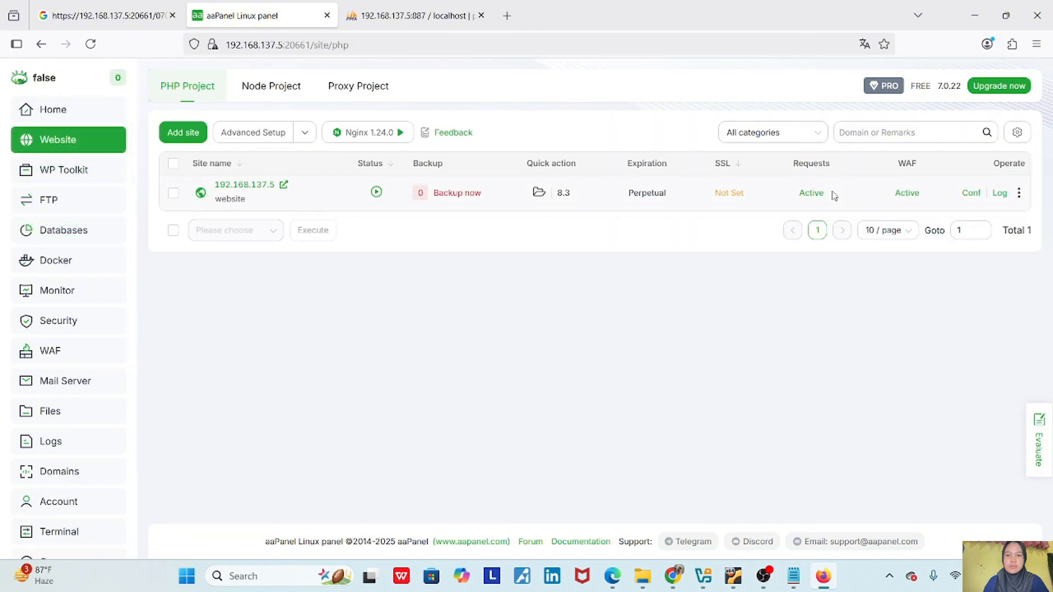
click(966, 195)
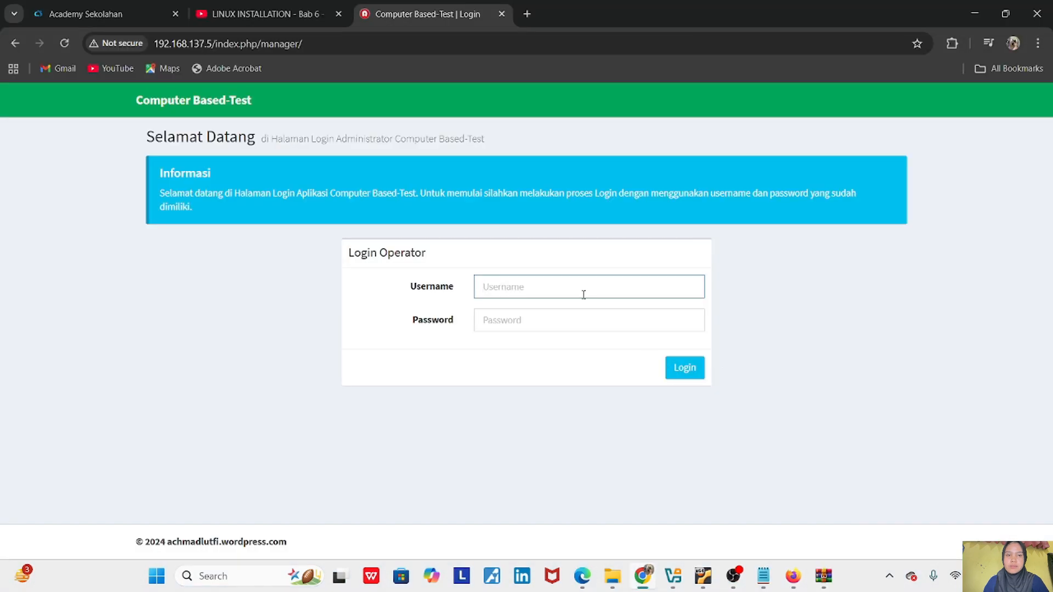
- Log in to ZYA CBT as admin with the account password and dismiss Chrome's breach warning
text(admin)
key(Tab)
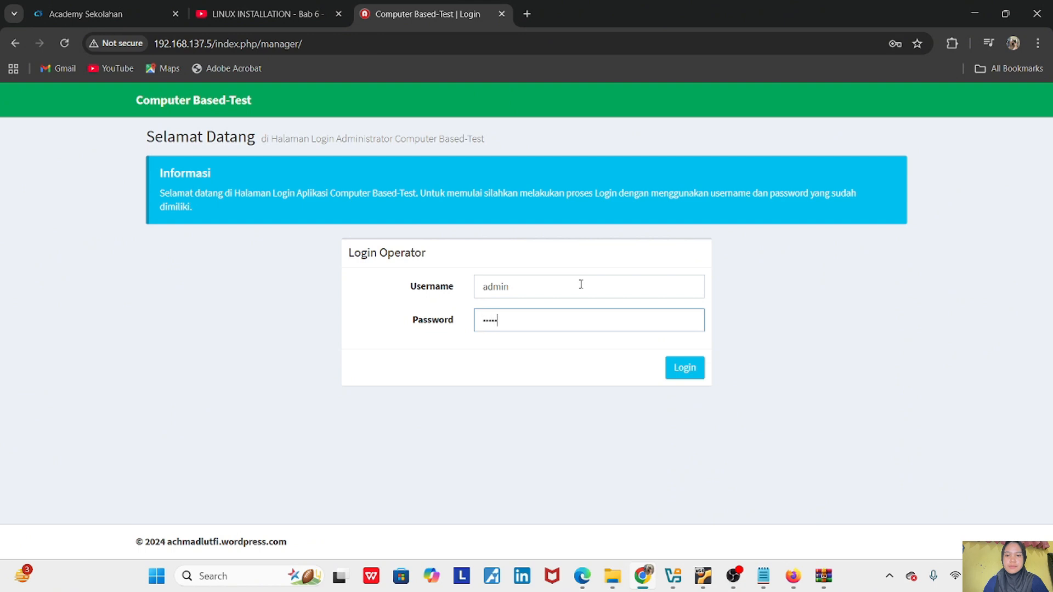
click(686, 368)
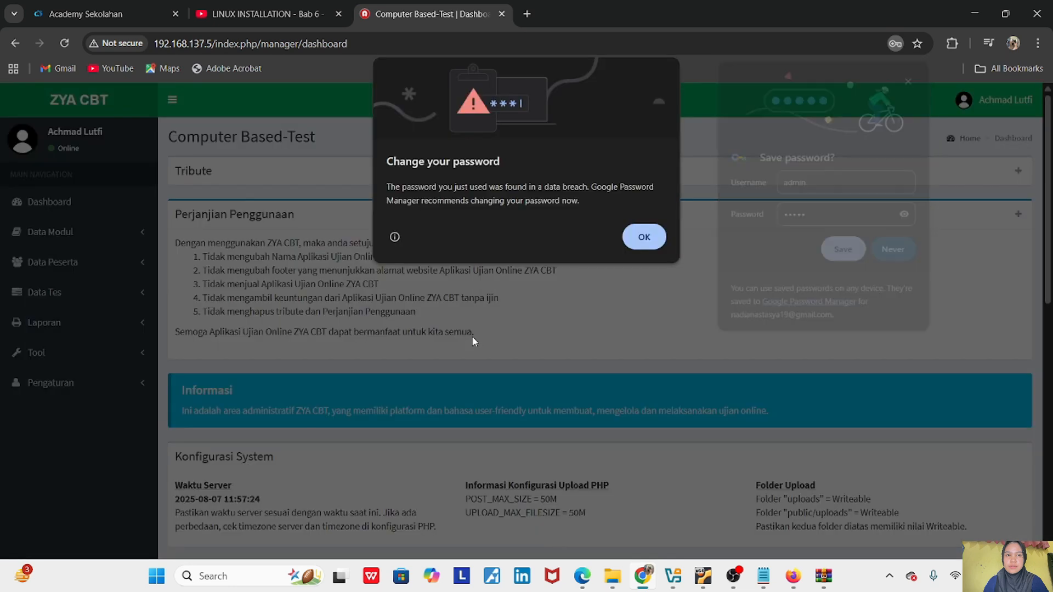
click(640, 237)
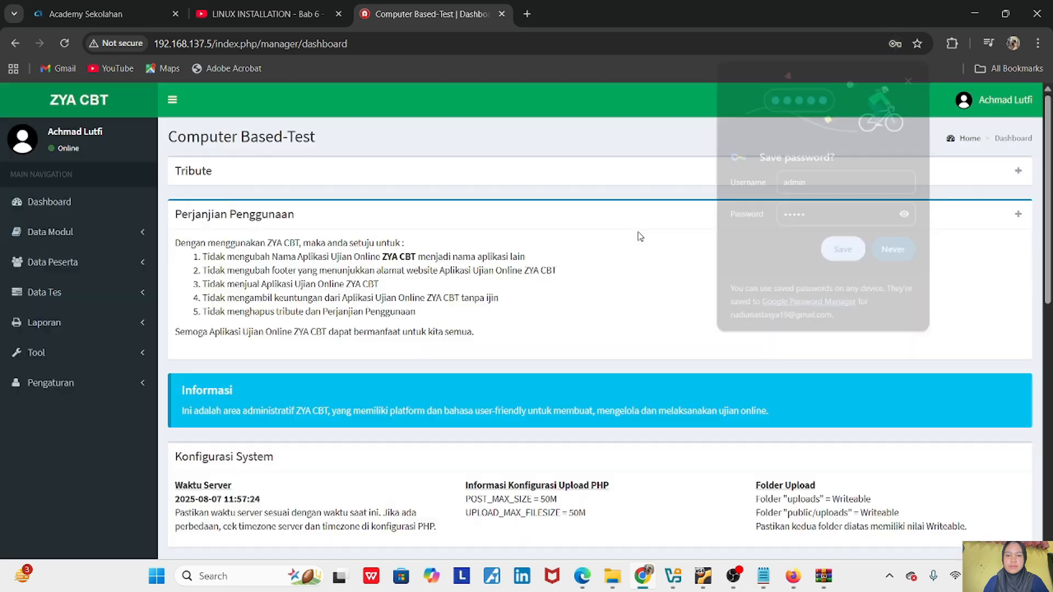
click(738, 574)
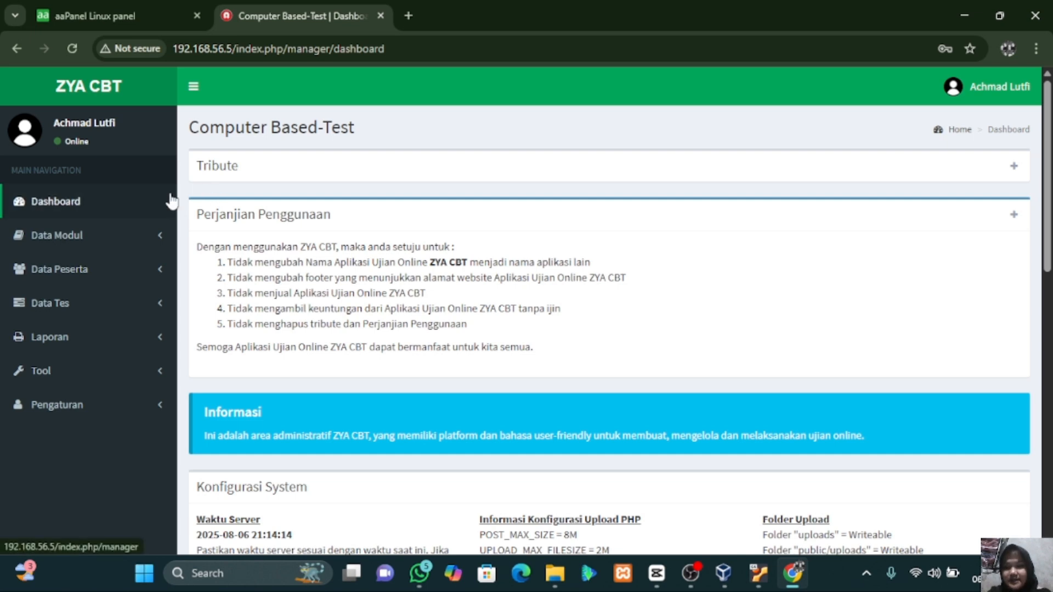
- Expand the Data Modul, Data Peserta and Data Tes groups in the sidebar
click(97, 249)
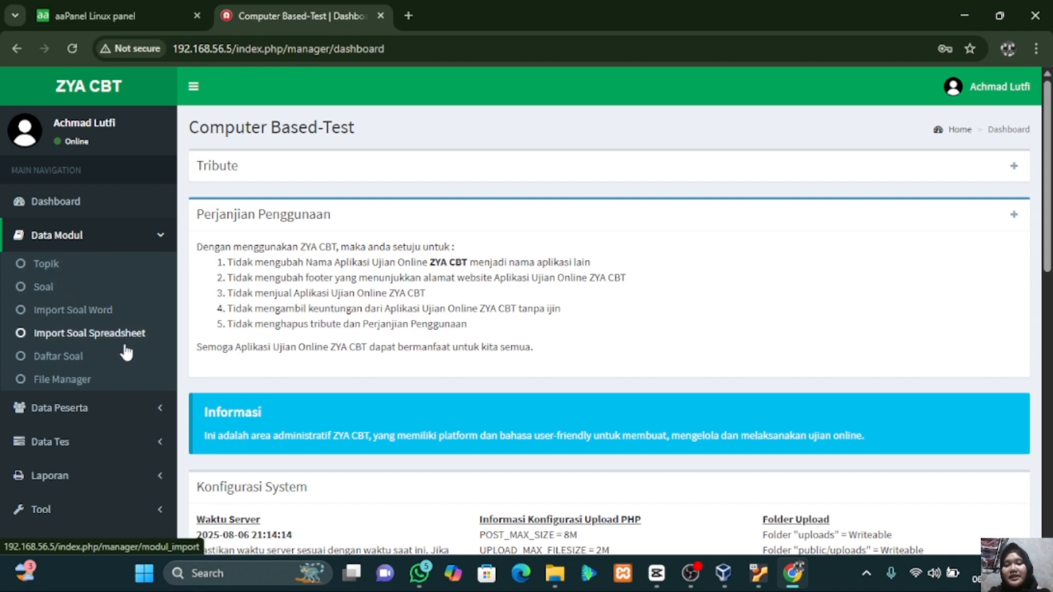
click(80, 408)
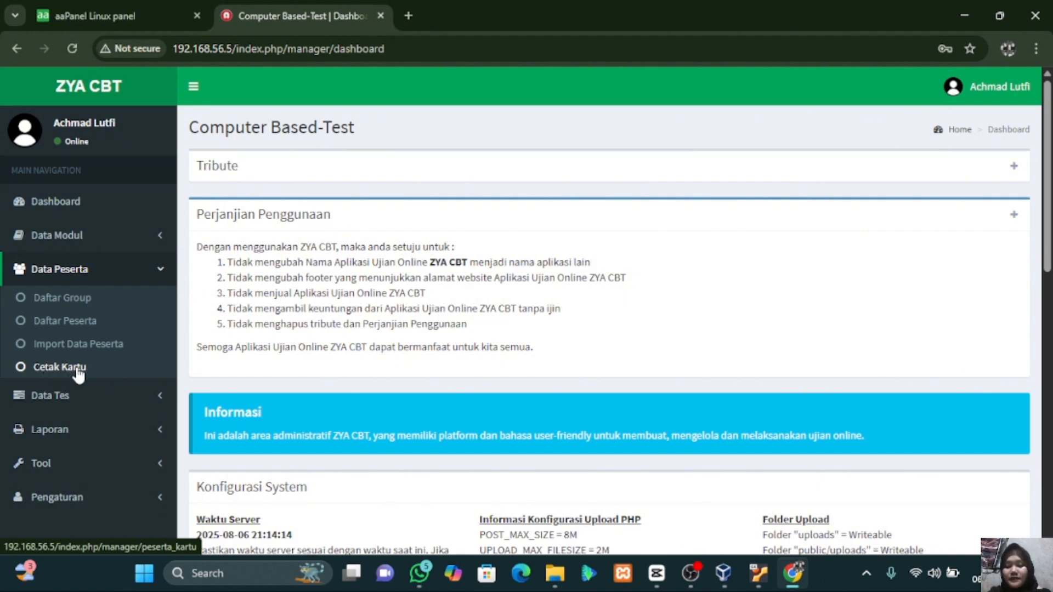
click(75, 397)
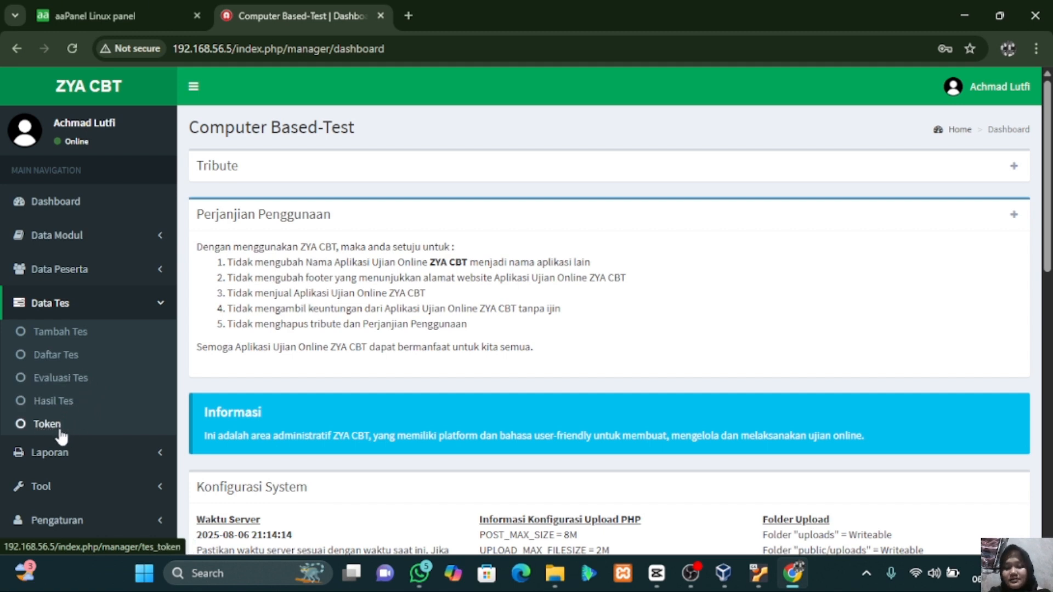
- Expand Laporan, Tool and Pengaturan, then open Tambah Tes under Data Tes
scroll(75, 458, down, 1)
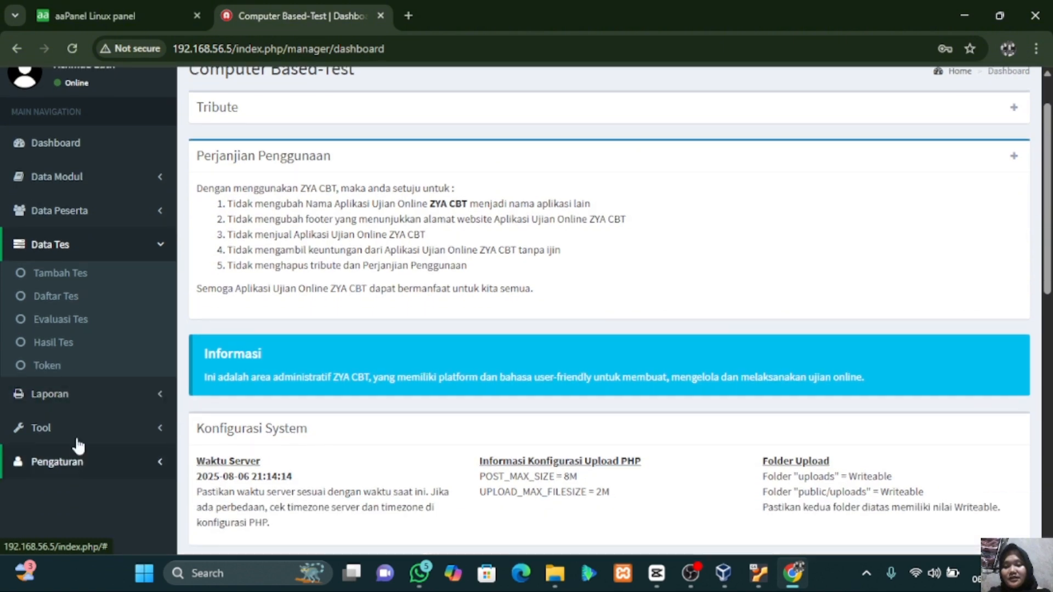
click(91, 406)
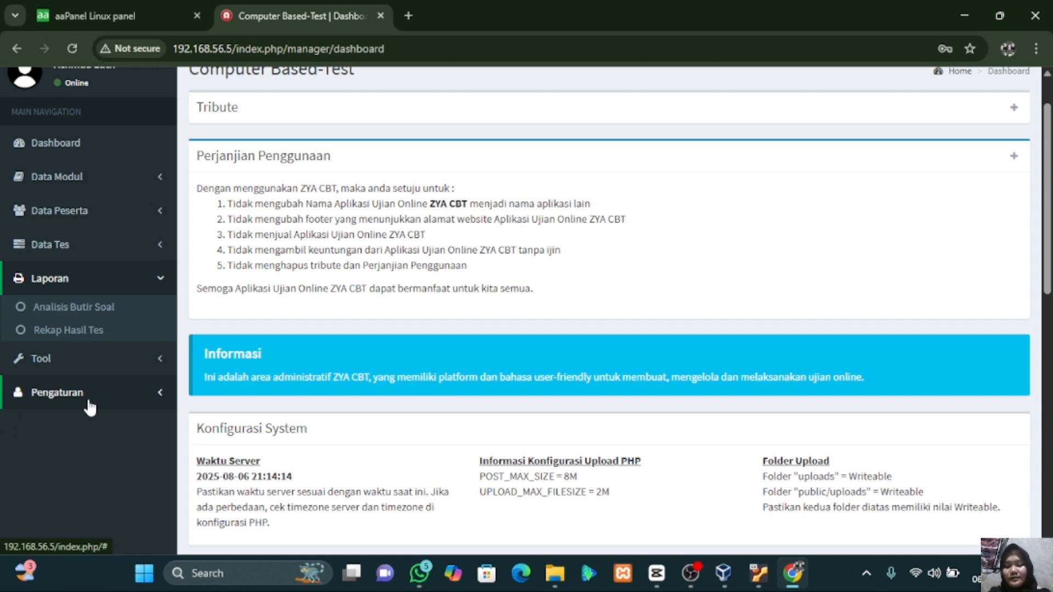
click(99, 365)
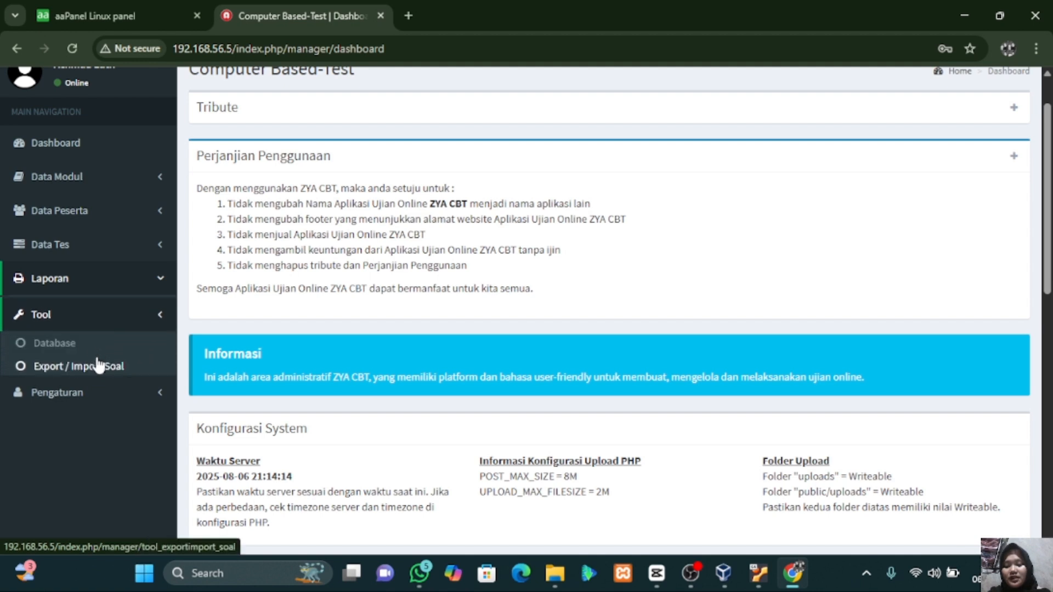
click(85, 393)
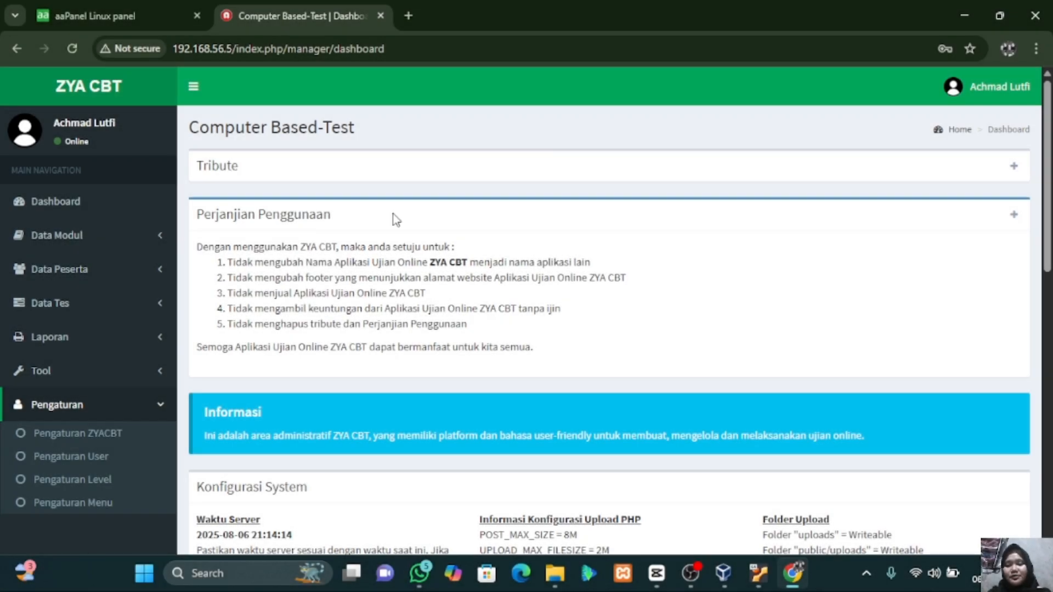
click(89, 303)
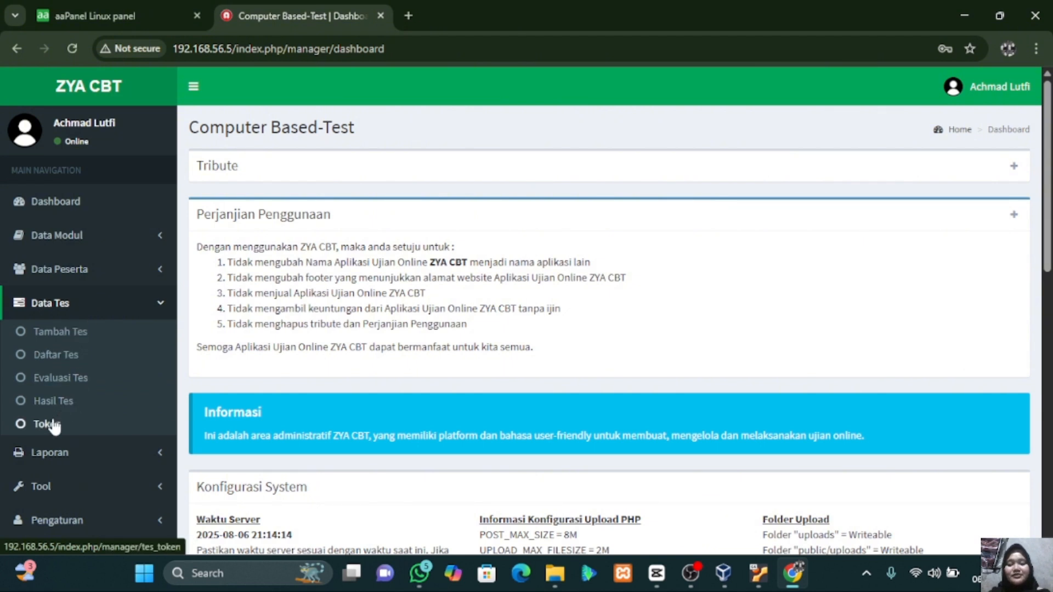
click(67, 331)
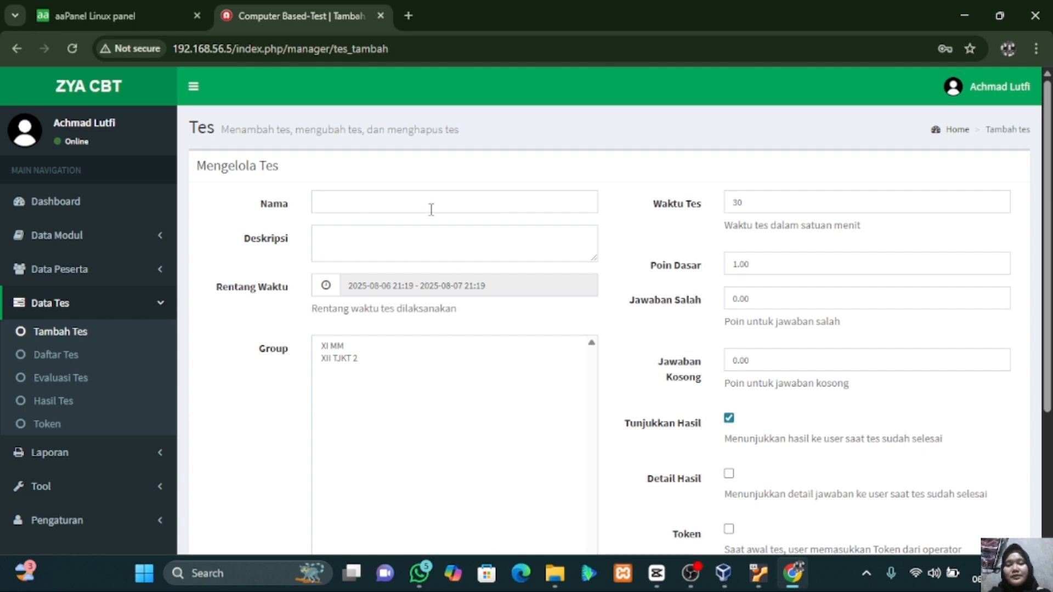
- Glance at the new test's Nama and Deskripsi fields, then open Daftar Tes to list ESSAY, TJKT and Tes Uji Coba
click(413, 203)
click(338, 239)
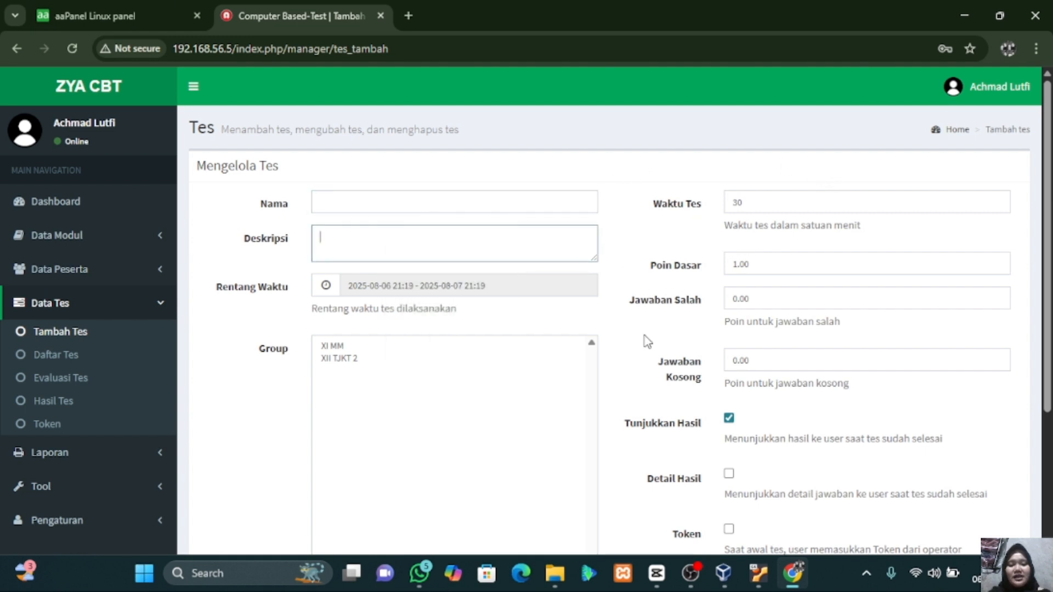
scroll(757, 275, down, 3)
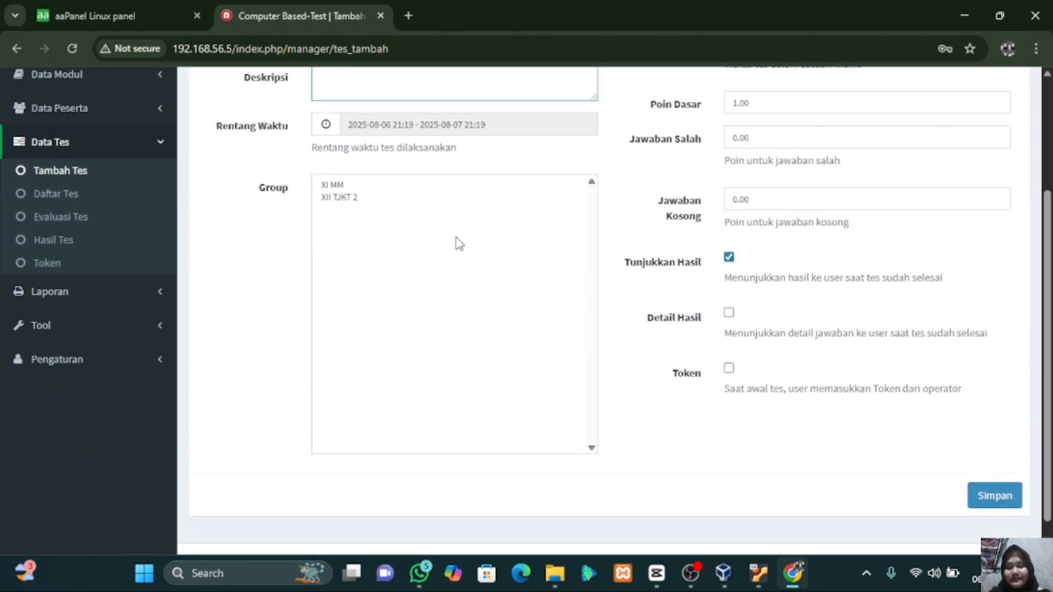
click(53, 195)
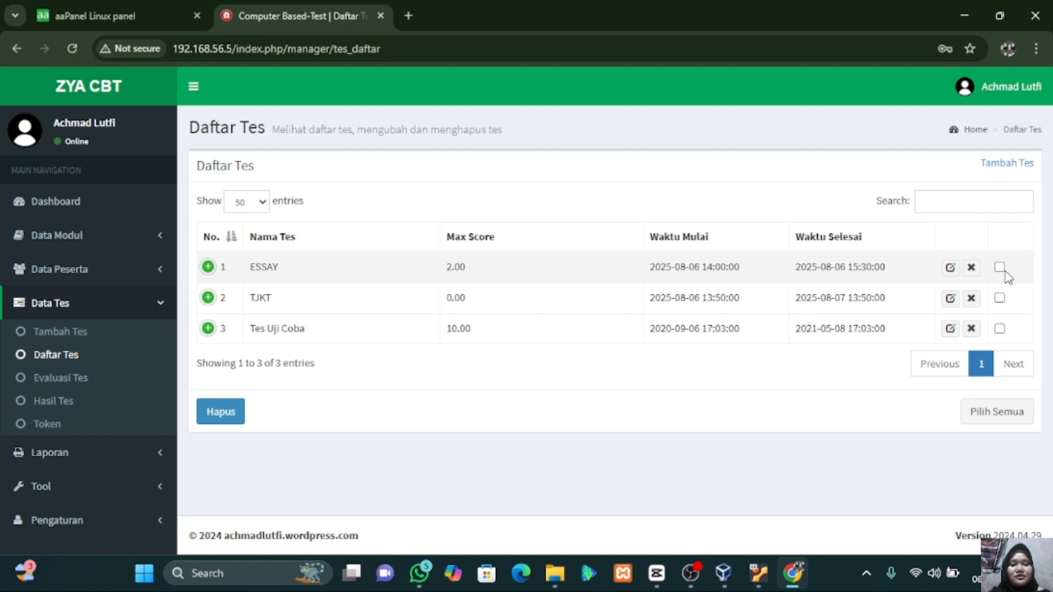
- Open the ESSAY test for editing, then view the Evaluasi Tes and Hasil Tes pages
click(951, 269)
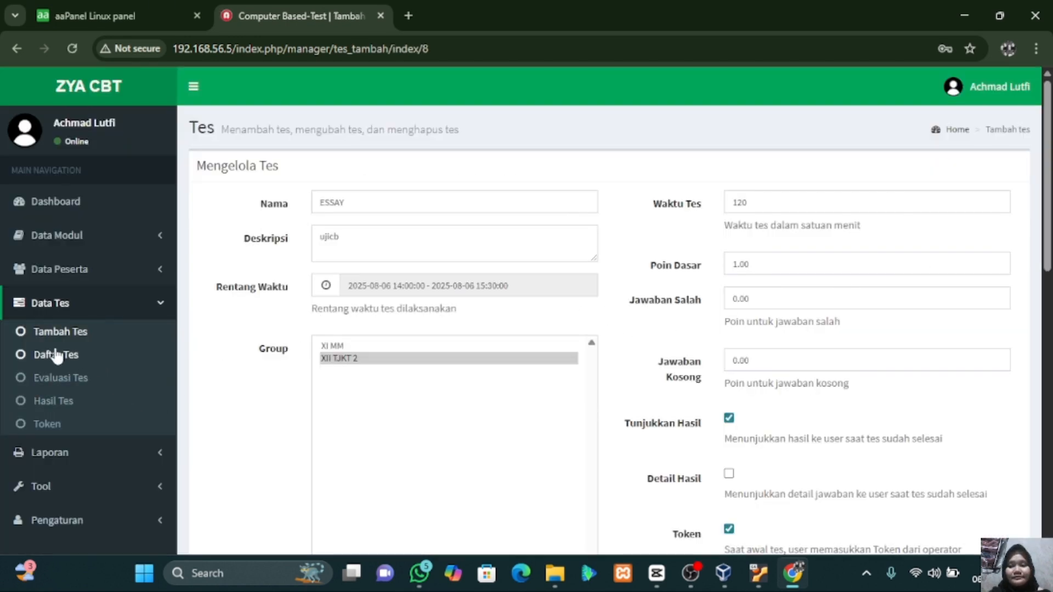
click(62, 378)
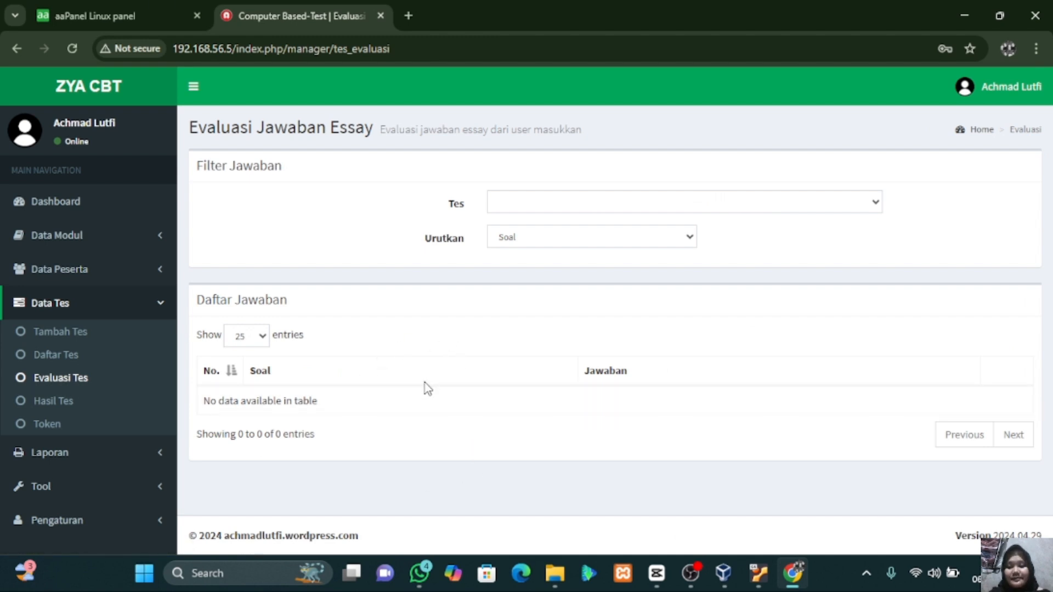
click(65, 402)
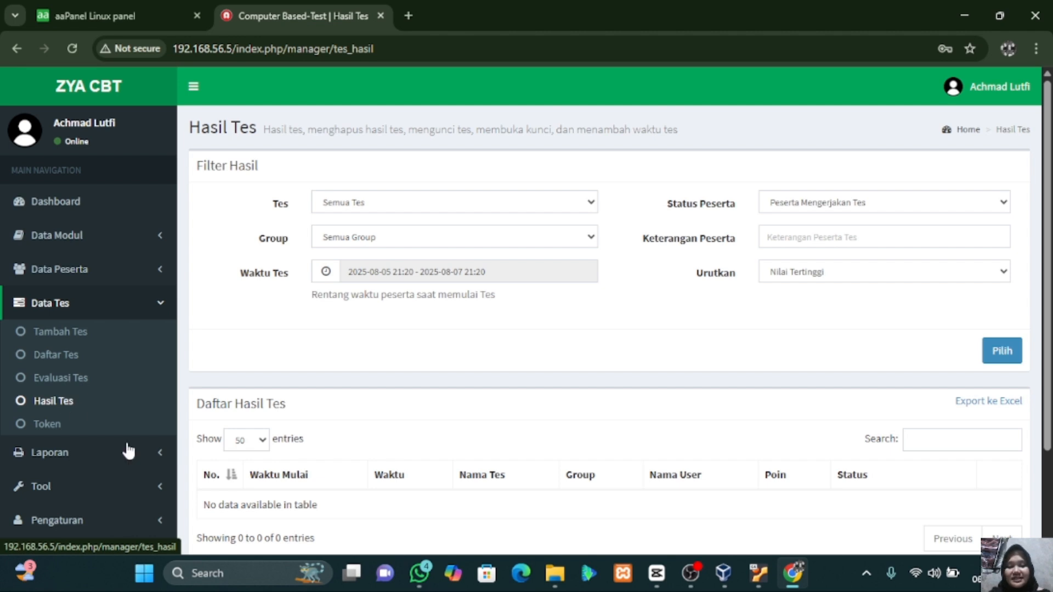
scroll(417, 415, down, 3)
scroll(417, 414, up, 3)
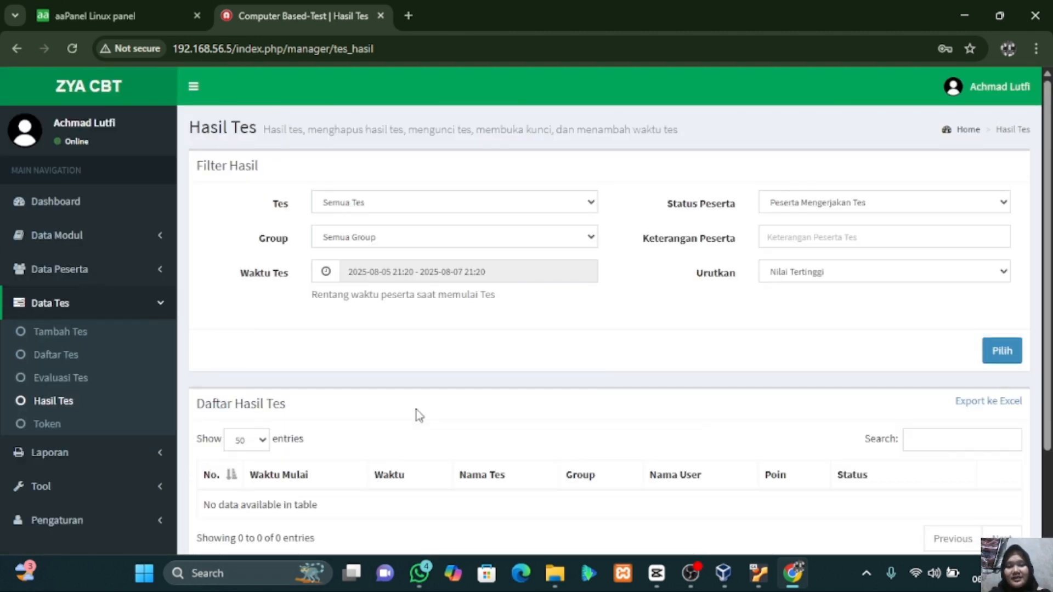
scroll(417, 415, down, 1)
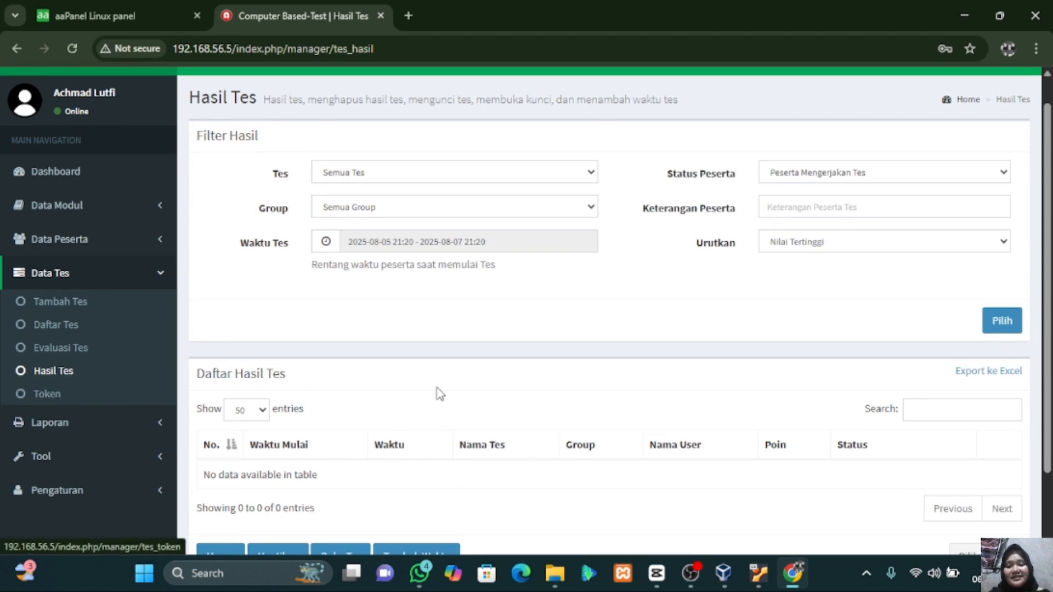
- Generate a Token valid 1 Hari for Semua Tes and select the new token number
click(44, 396)
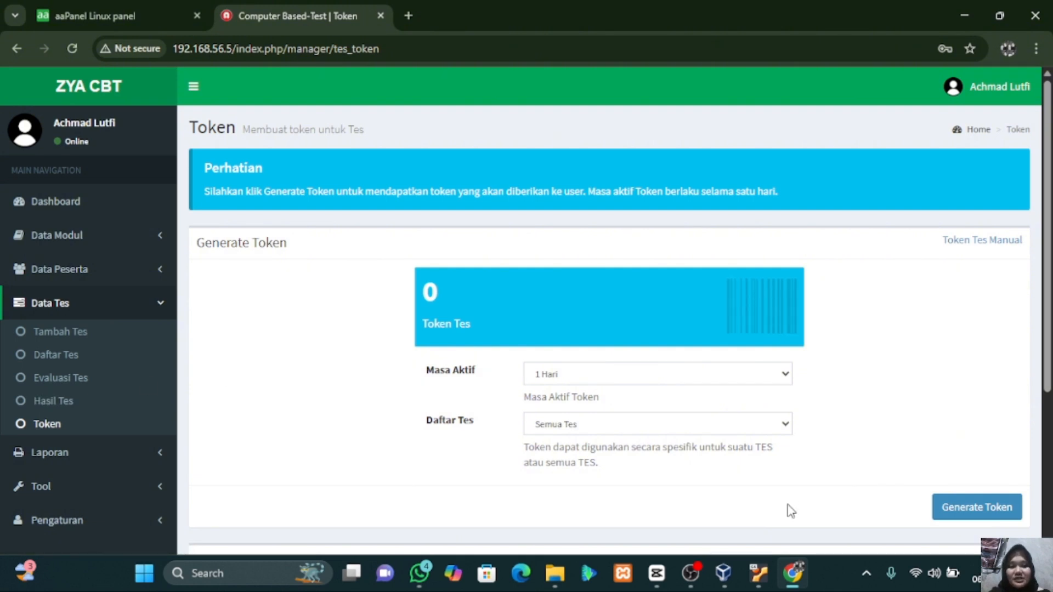
scroll(901, 301, down, 1)
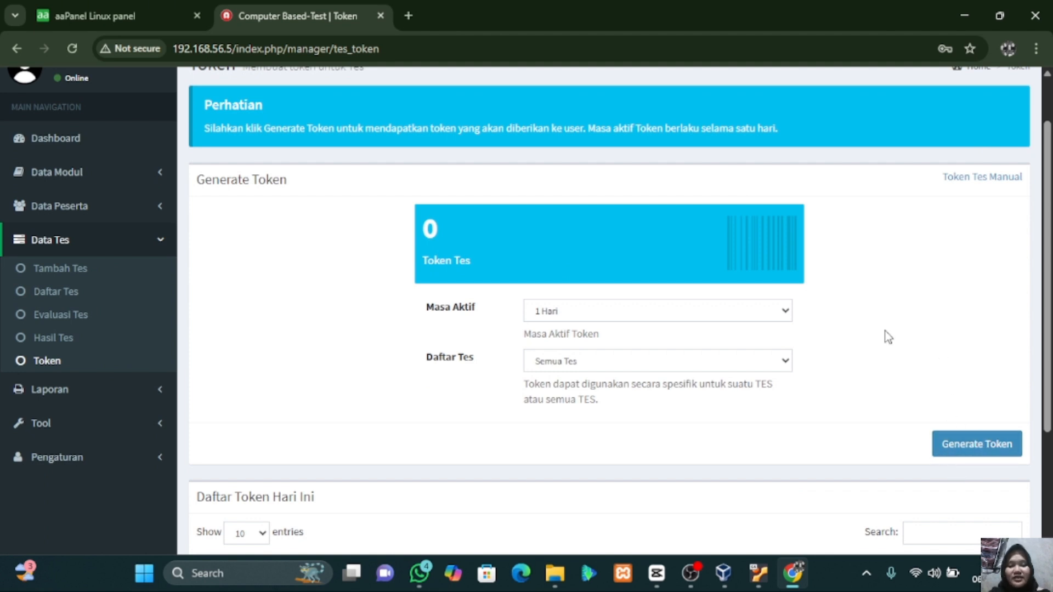
scroll(766, 340, down, 1)
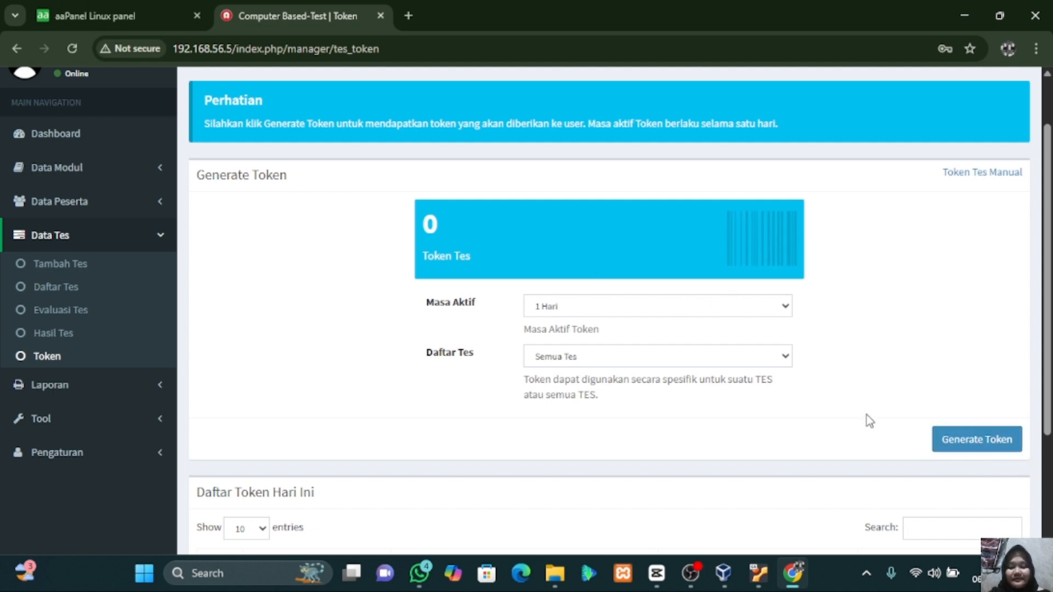
click(973, 441)
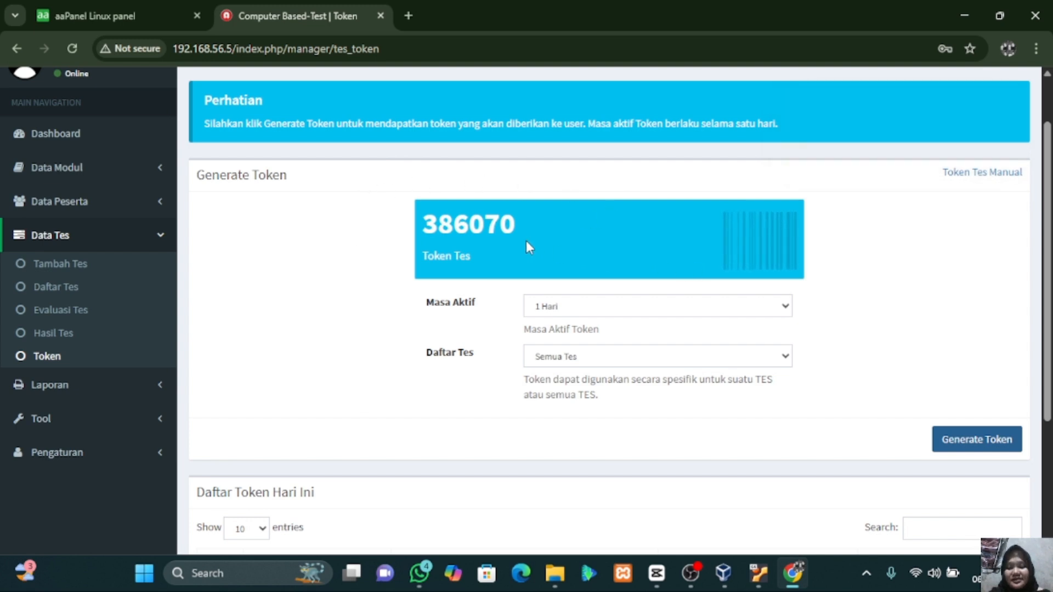
drag(423, 225, 524, 228)
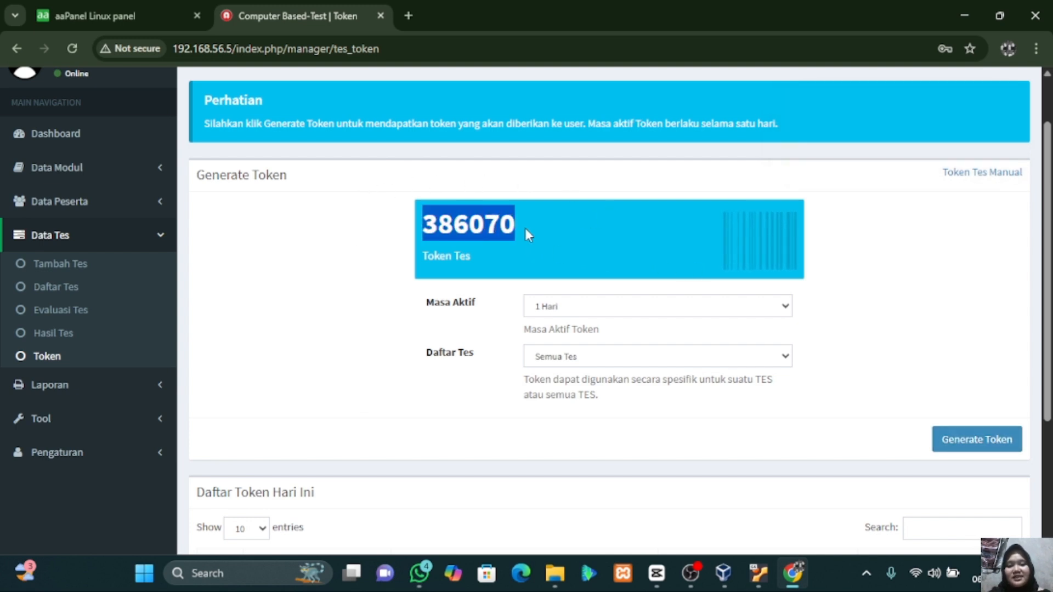
click(524, 228)
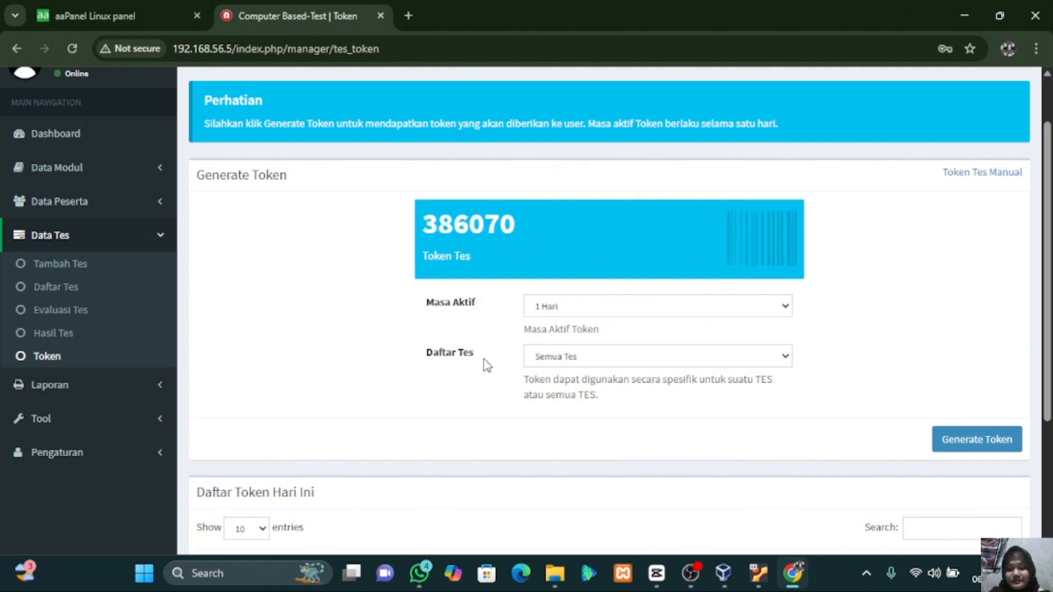
scroll(485, 323, down, 3)
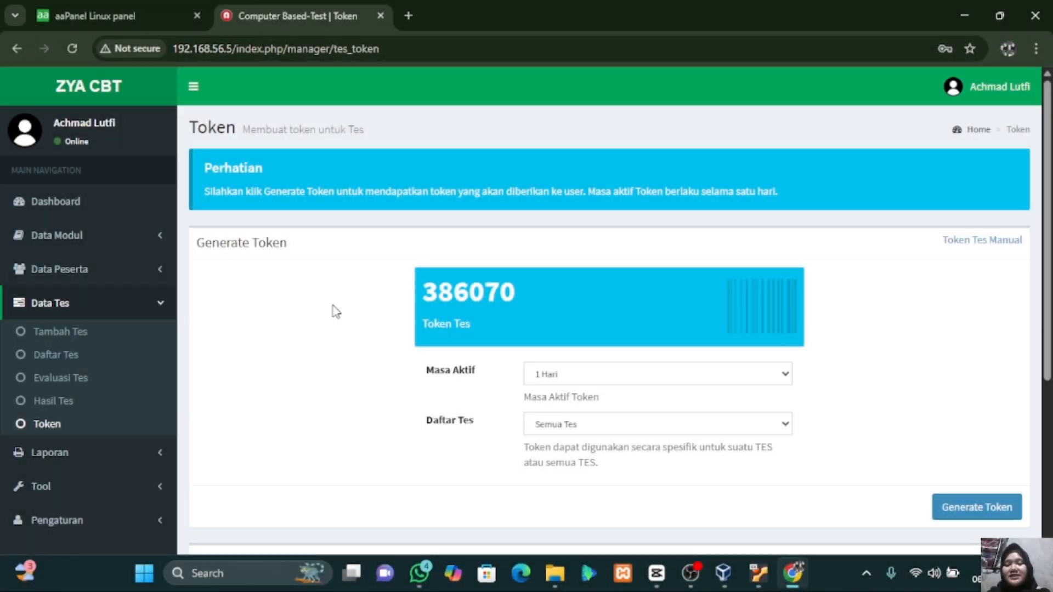
scroll(336, 312, down, 1)
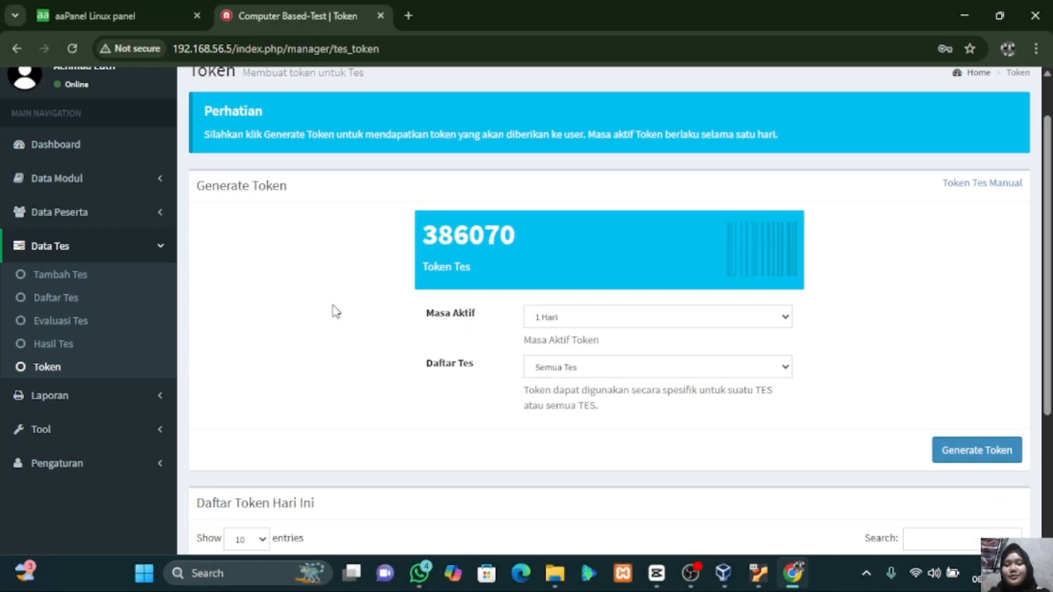
- On the Pengaturan ZYACBT page, change Nama from Computer Based-Test to SMKN 1 AMPELGADING
click(80, 465)
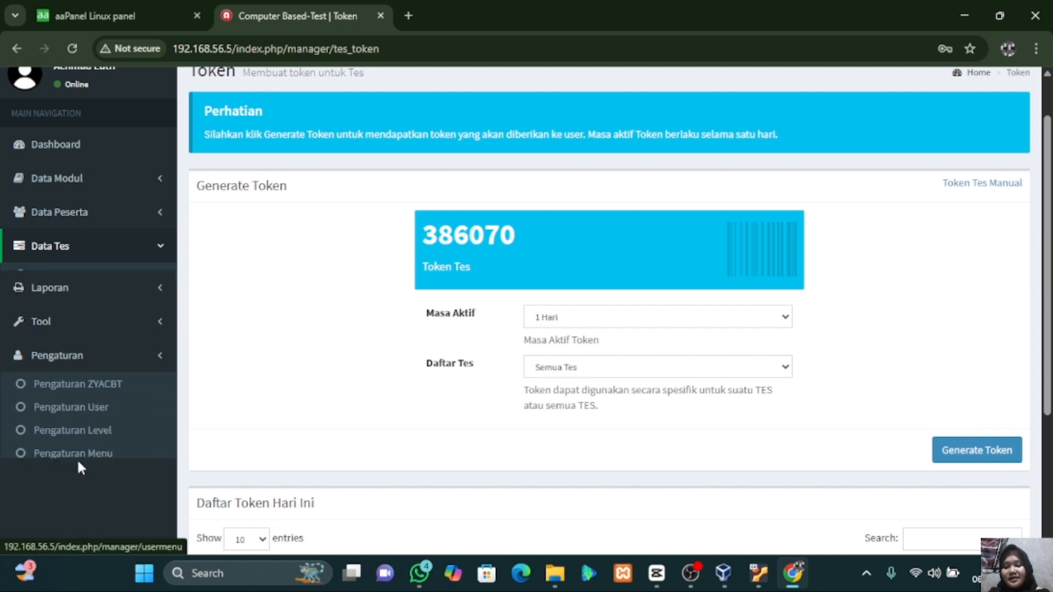
scroll(318, 290, up, 1)
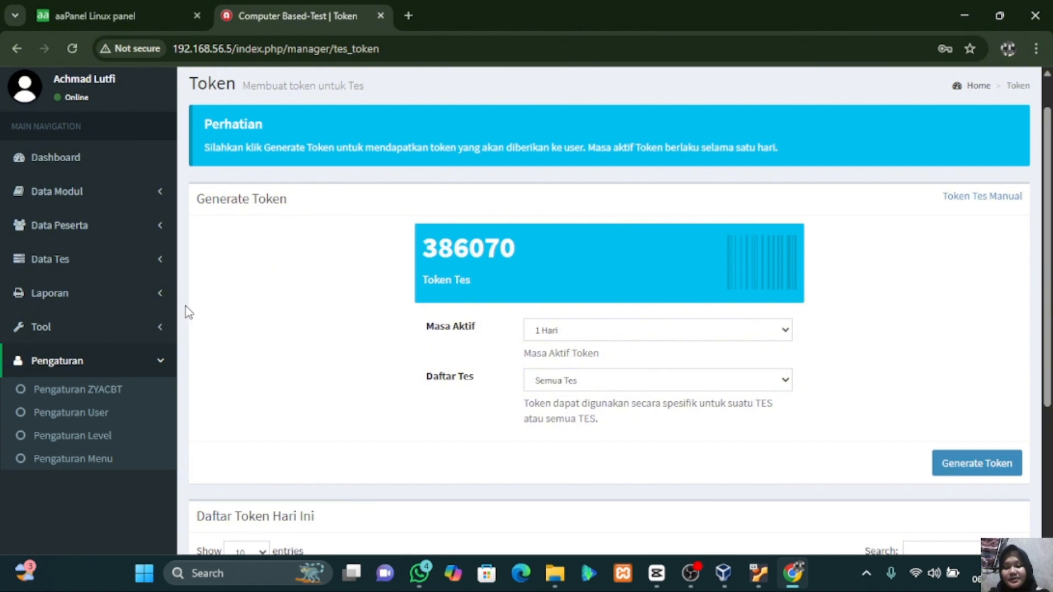
click(114, 396)
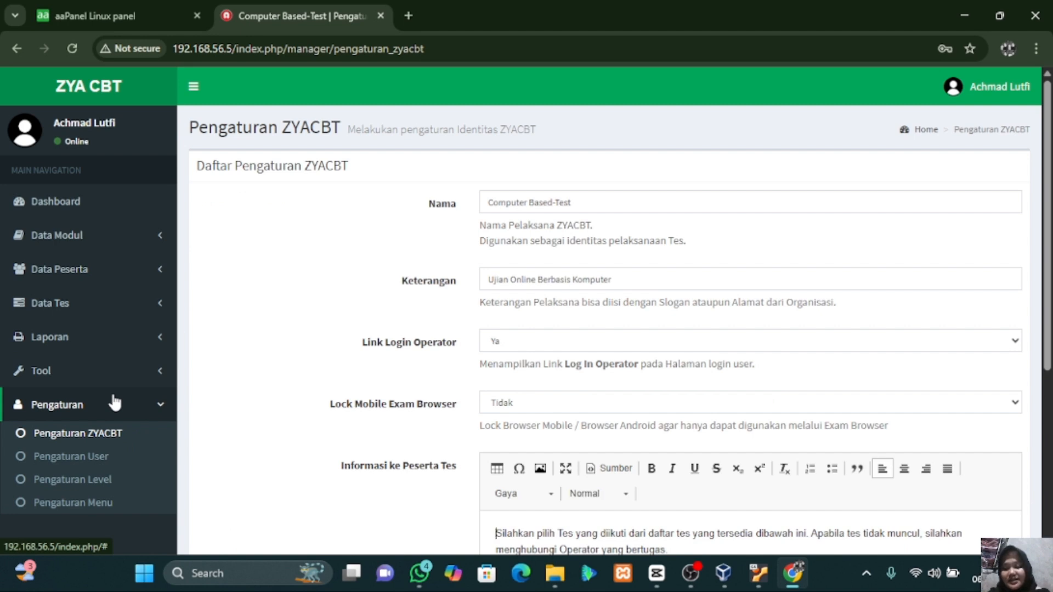
click(608, 205)
key(BackSpace)
key(BackSpace)
key(BackSpace)
key(BackSpace)
key(BackSpace)
key(BackSpace)
key(BackSpace)
key(BackSpace)
key(BackSpace)
key(BackSpace)
key(BackSpace)
key(BackSpace)
key(BackSpace)
key(BackSpace)
key(BackSpace)
key(BackSpace)
key(BackSpace)
key(BackSpace)
key(BackSpace)
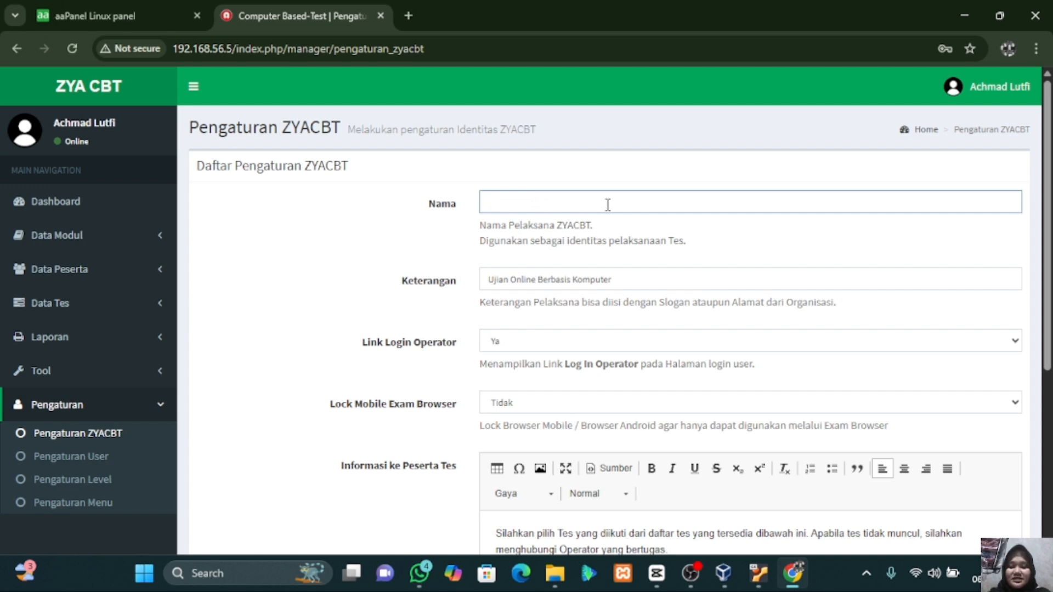
text(SM)
key(BackSpace)
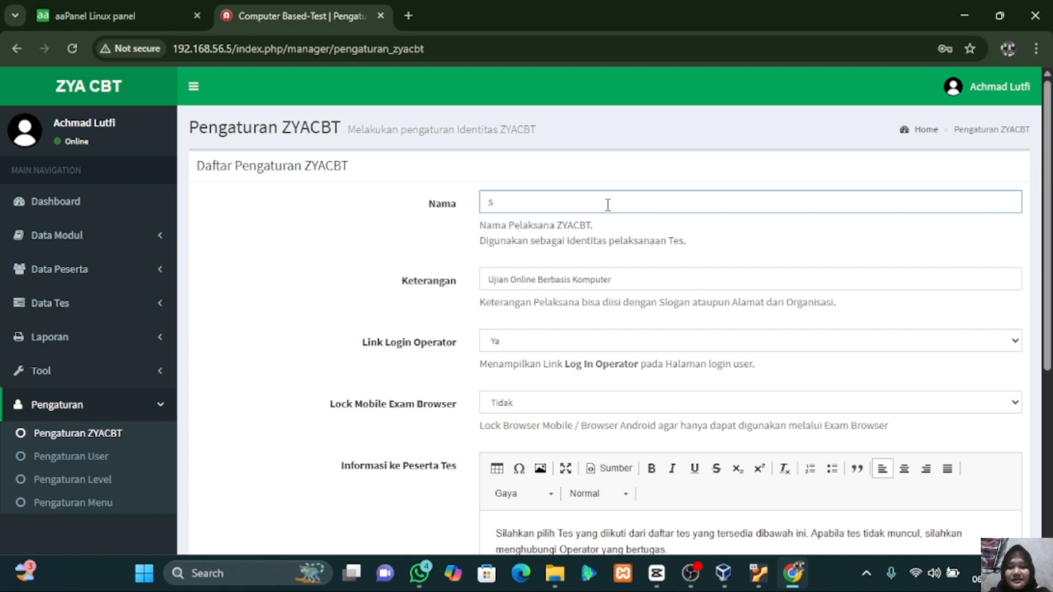
text(MKN)
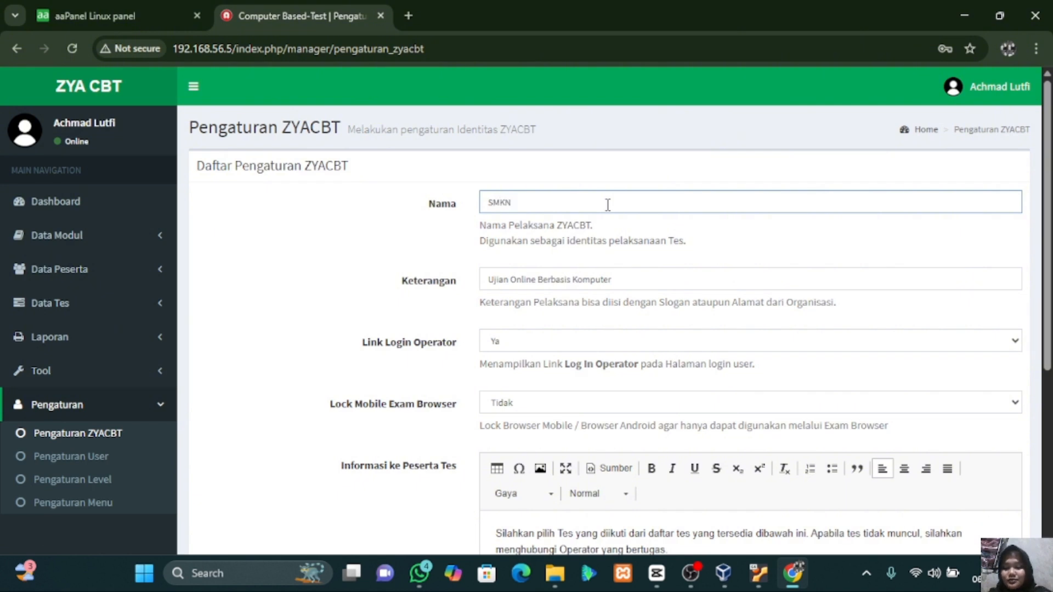
text( 1 AMPE)
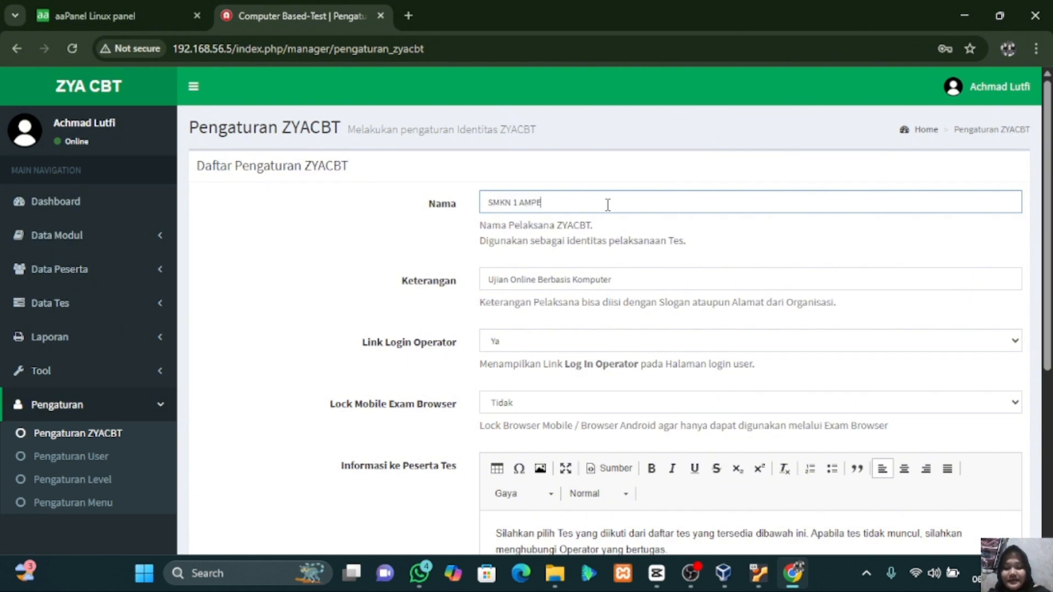
text(LGAD)
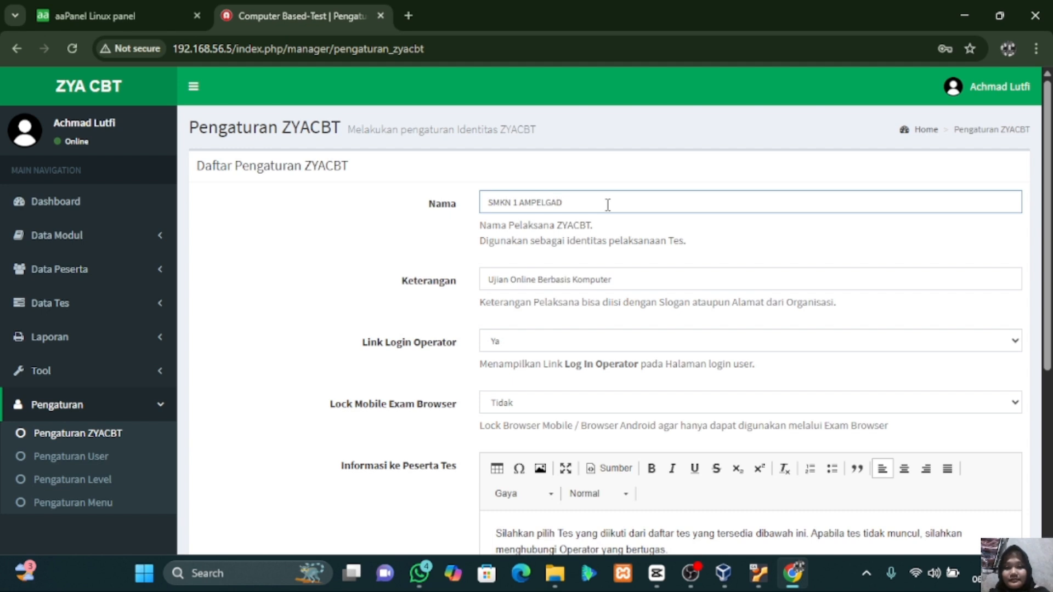
text(ING)
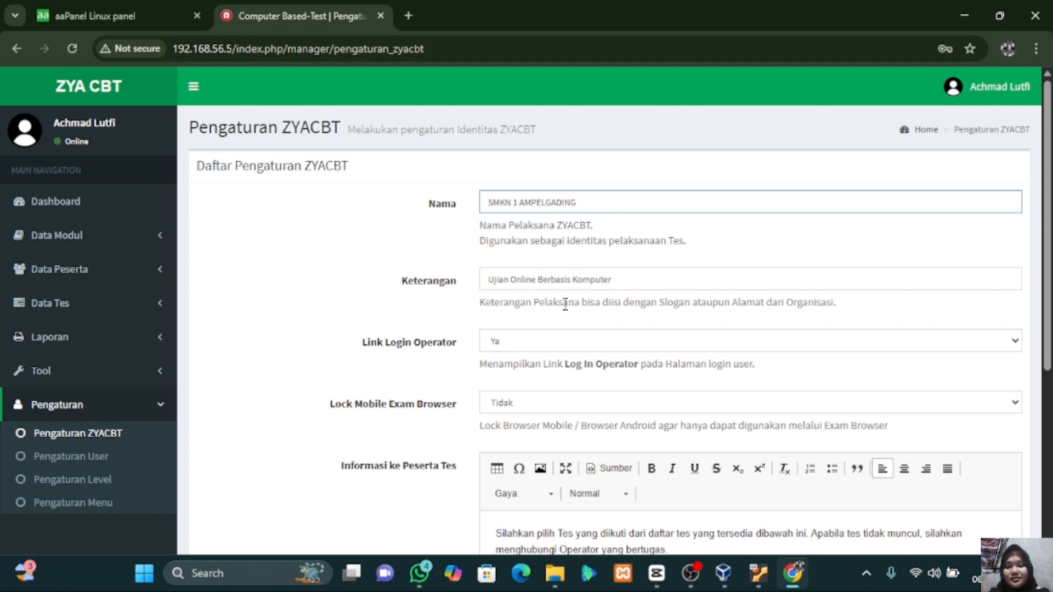
- Append 'atau tjkt' to the Keterangan description
click(623, 283)
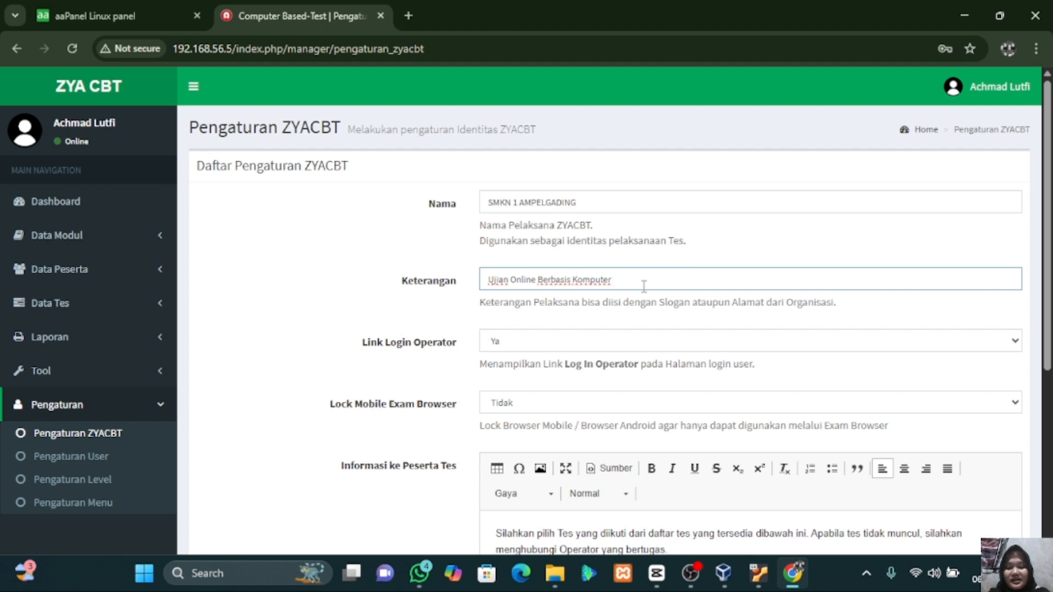
text(AT)
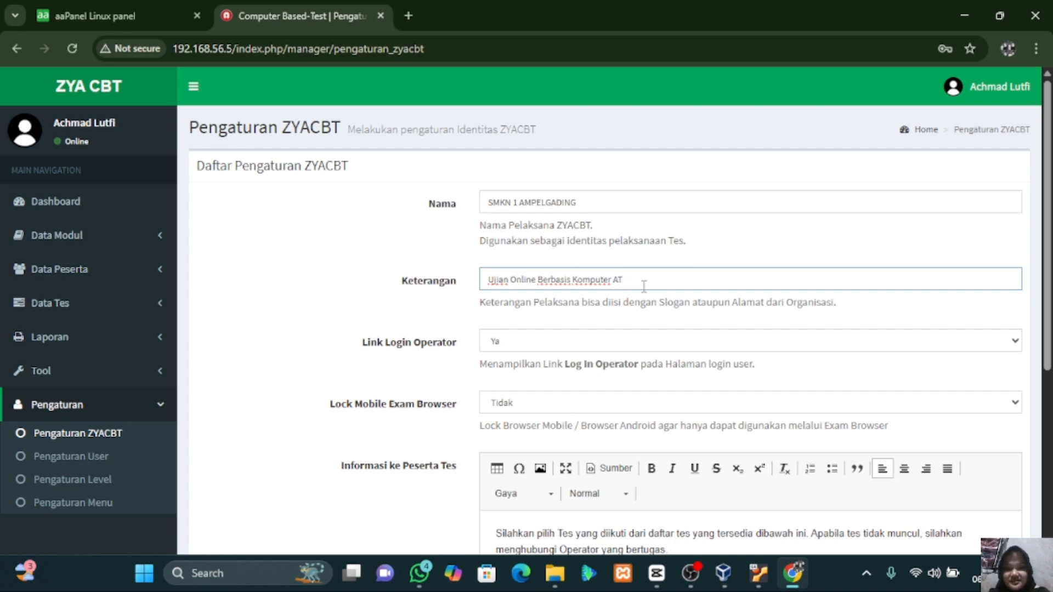
key(BackSpace)
key(BackSpace)
key(BackSpace)
text(at)
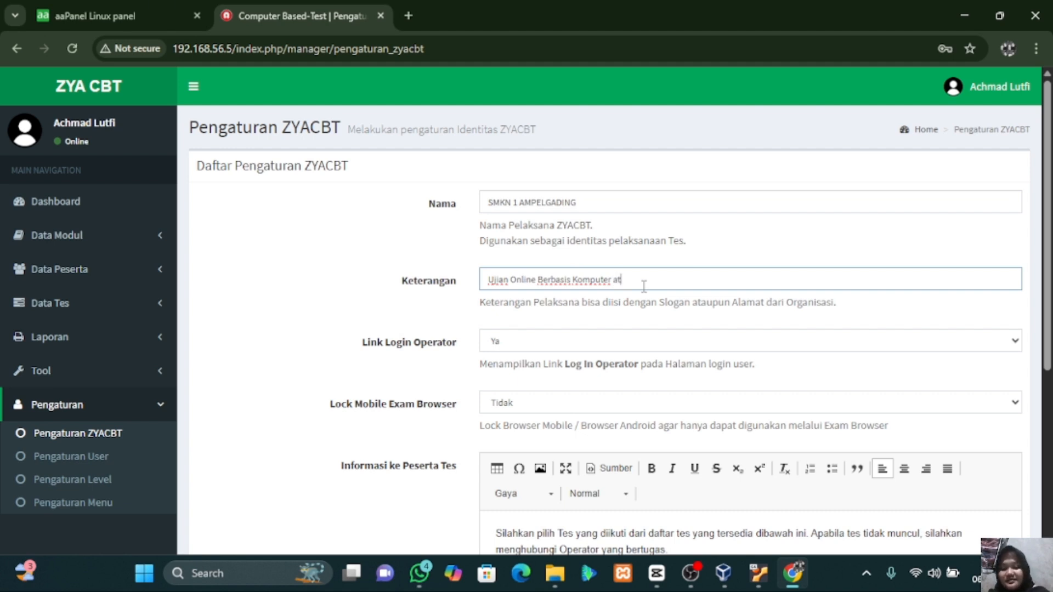
text(au tikt)
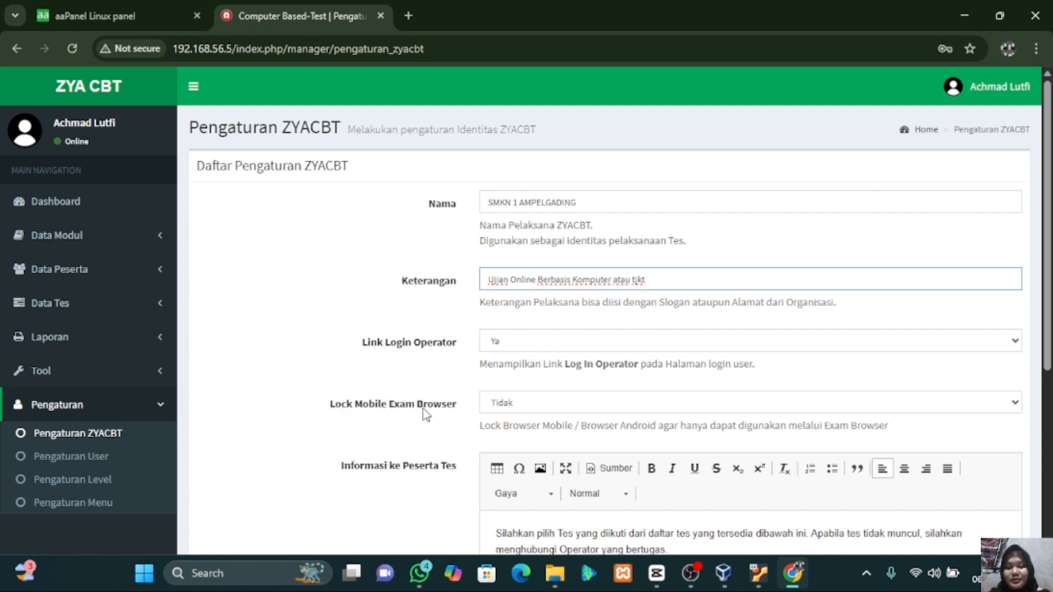
- Keep Lock Mobile Exam Browser at Tidak and review the participant information message
click(519, 406)
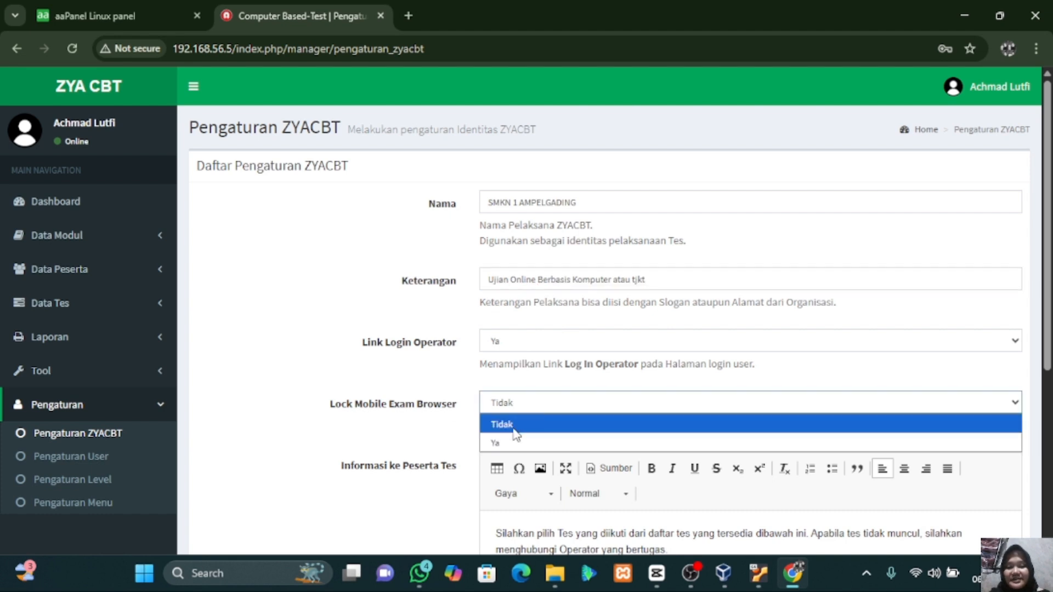
click(515, 430)
scroll(514, 431, down, 2)
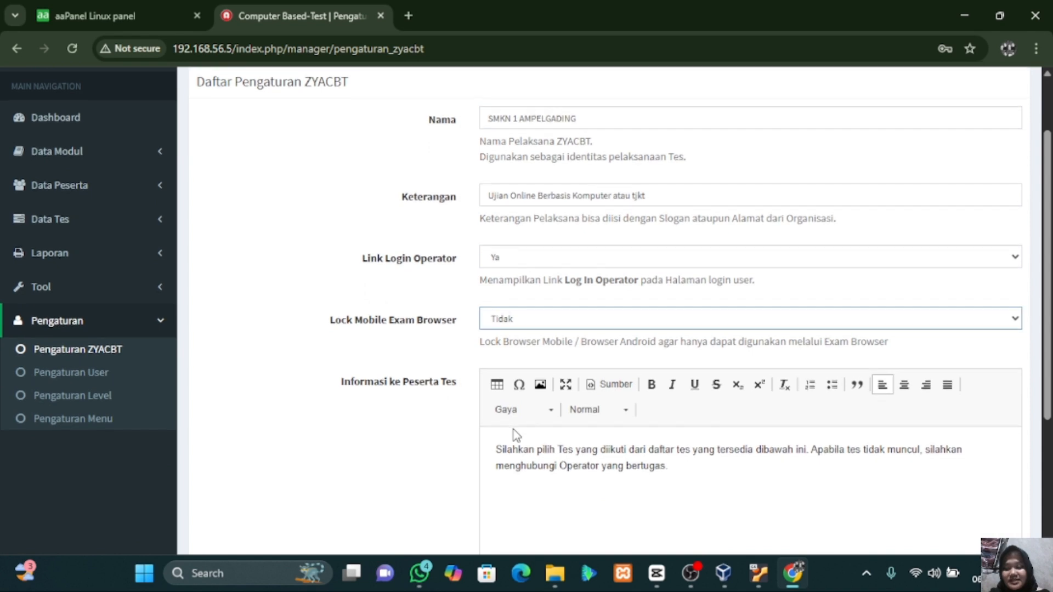
scroll(513, 430, down, 1)
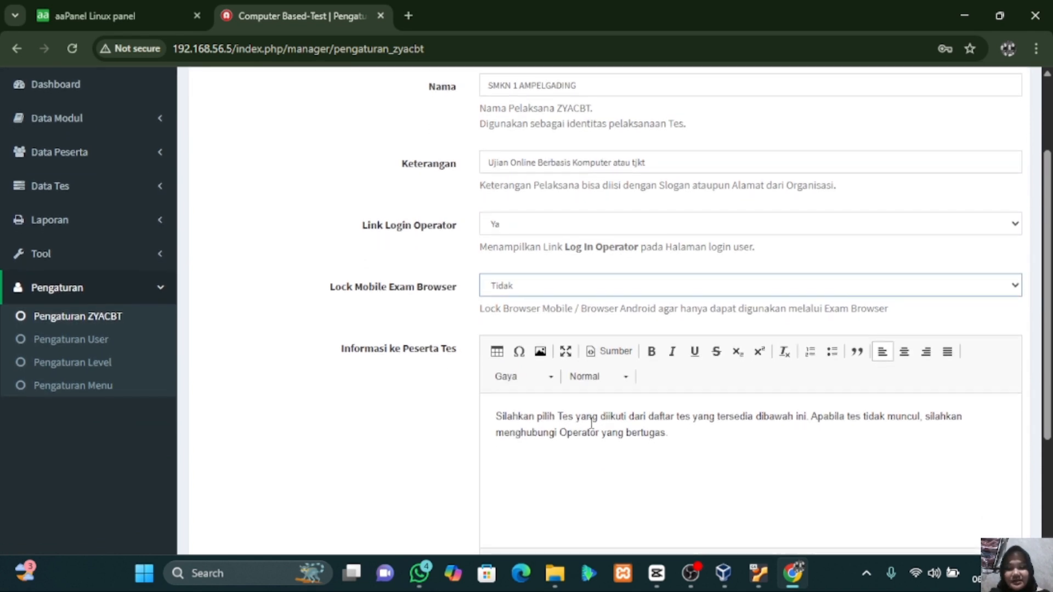
scroll(592, 425, down, 3)
click(623, 307)
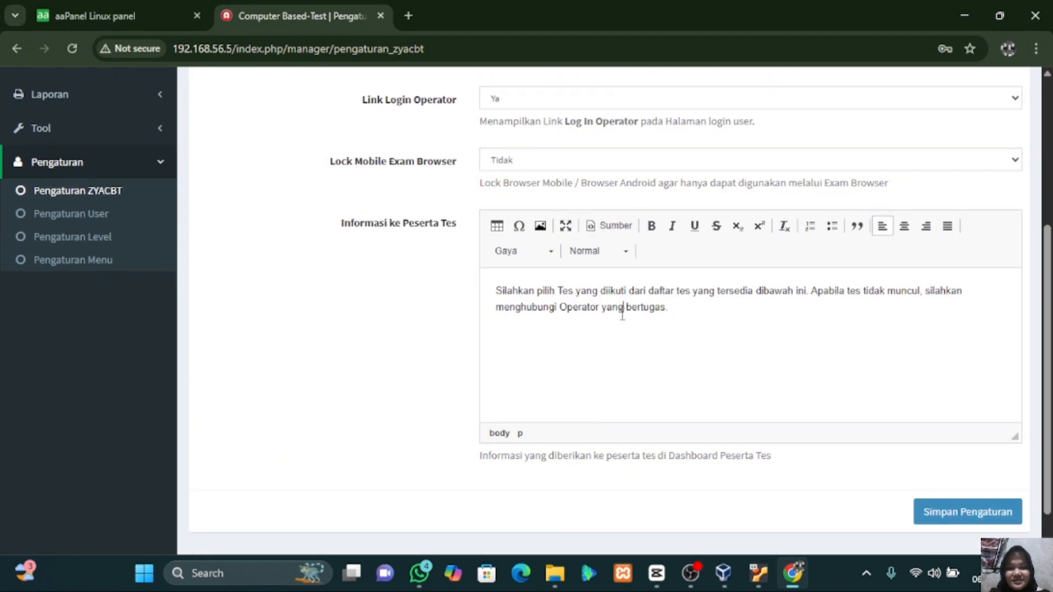
click(688, 306)
- Save the identity settings with Simpan Pengaturan
scroll(687, 305, down, 1)
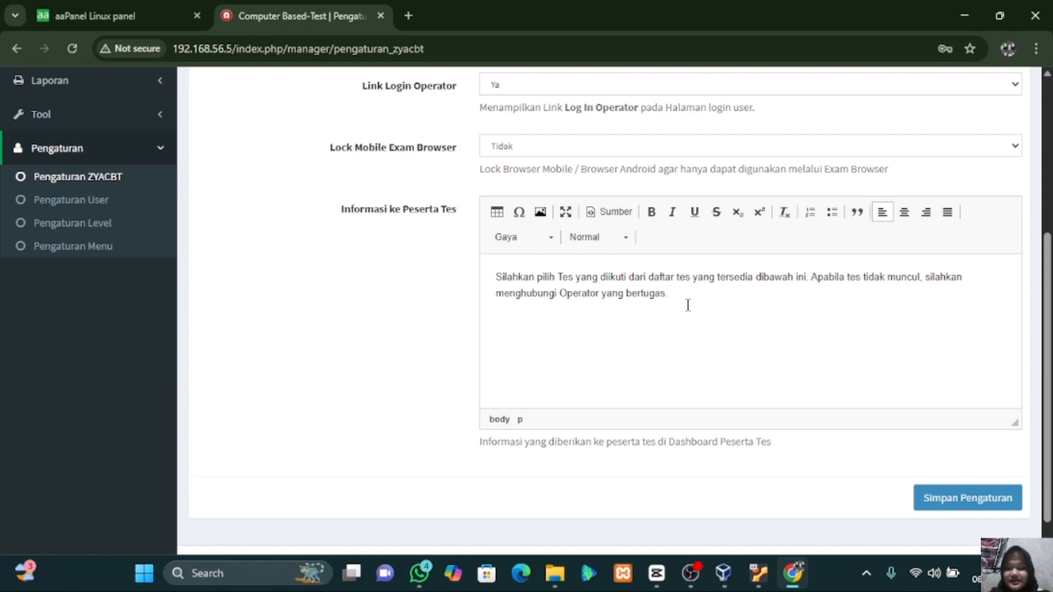
scroll(688, 306, down, 1)
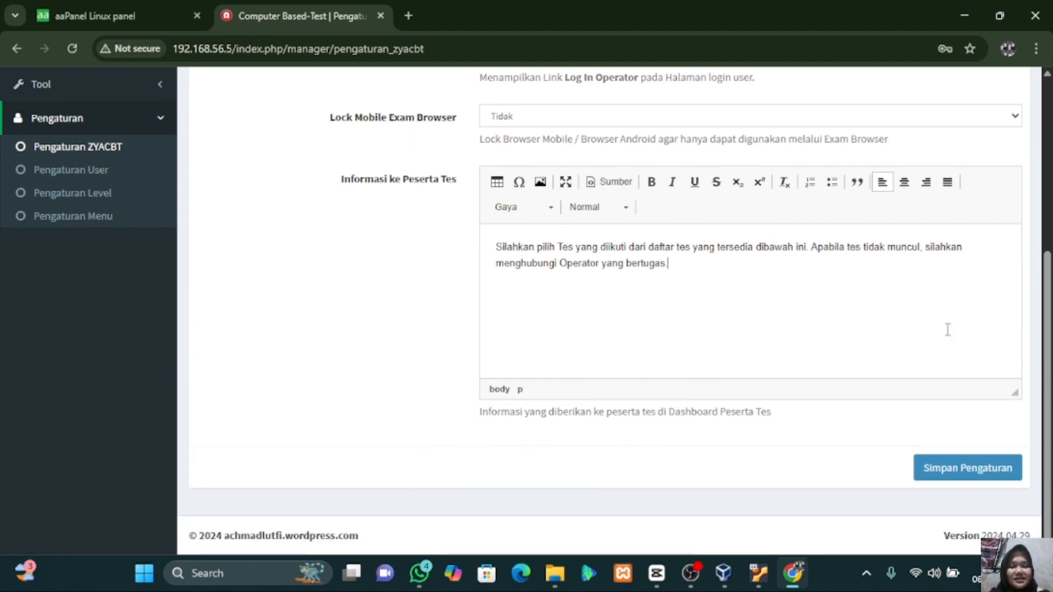
scroll(954, 335, up, 1)
click(973, 528)
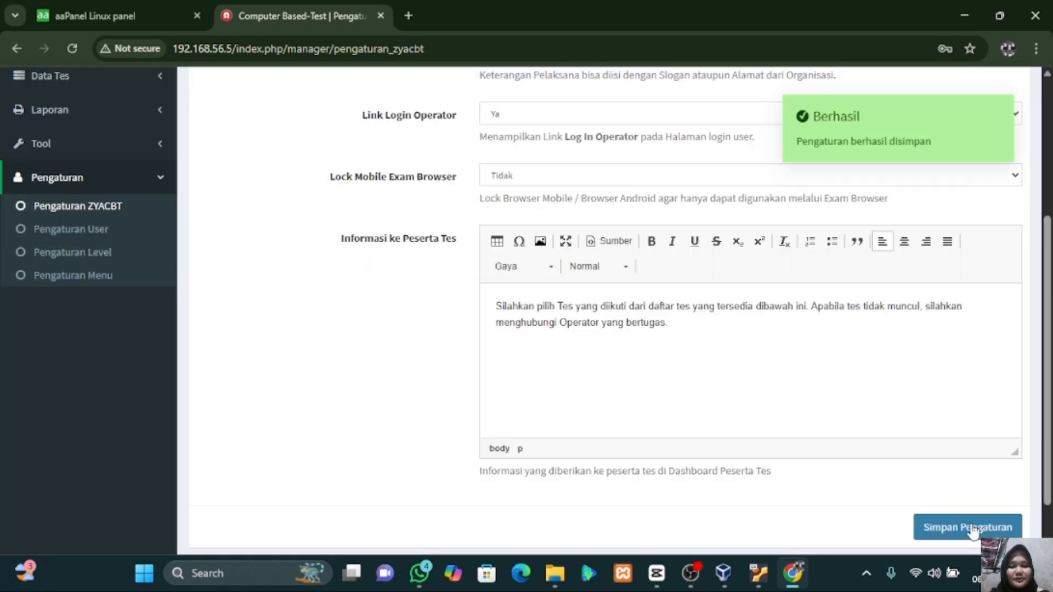
scroll(744, 312, up, 4)
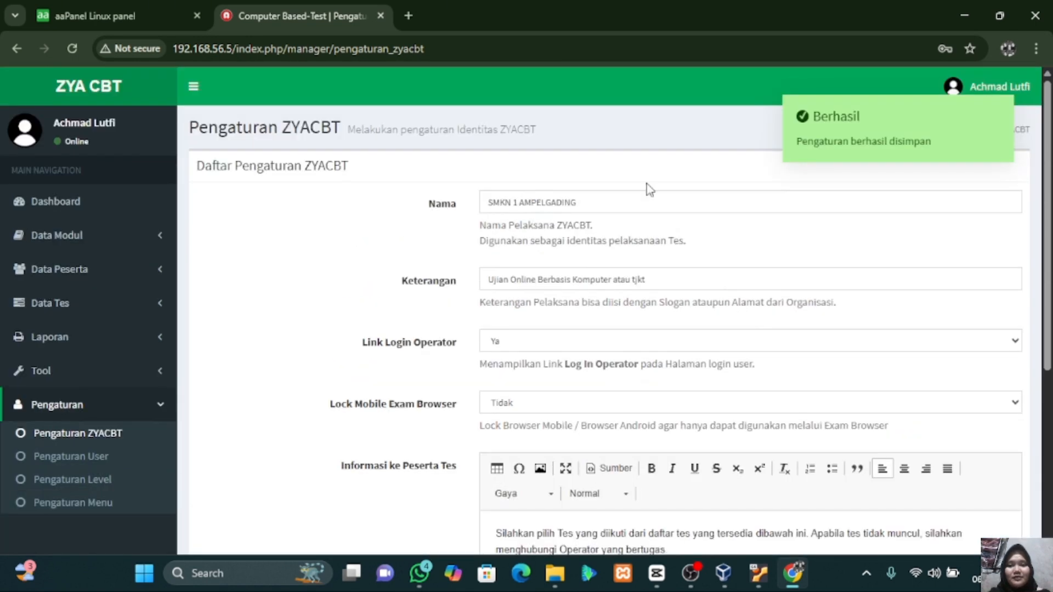
click(109, 2)
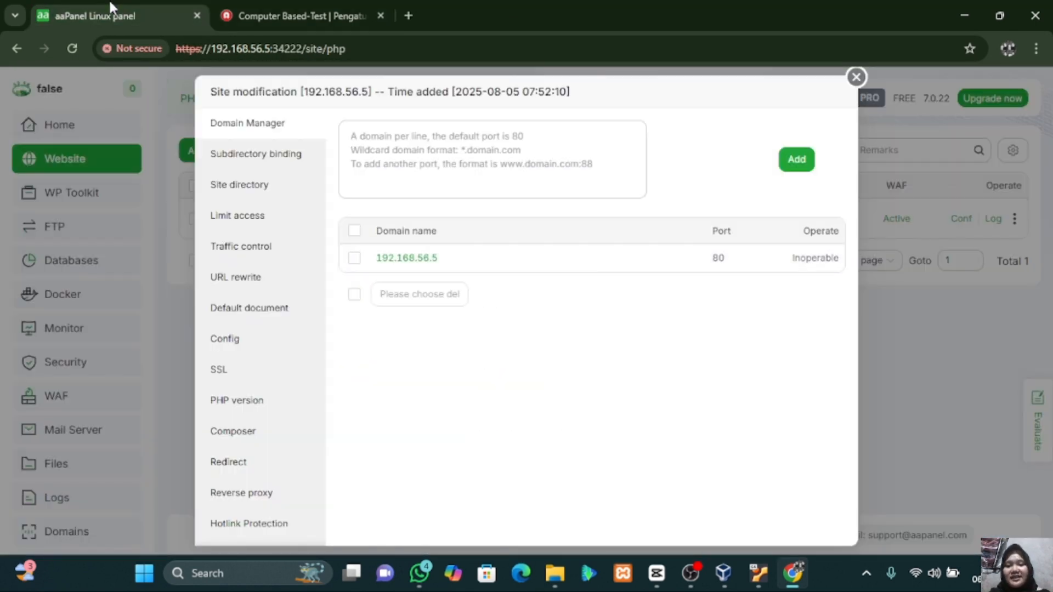
- Open 192.168.56.5 in a new tab to check the SMKN 1 AMPELGADING login page, then return to ZYA CBT
click(412, 262)
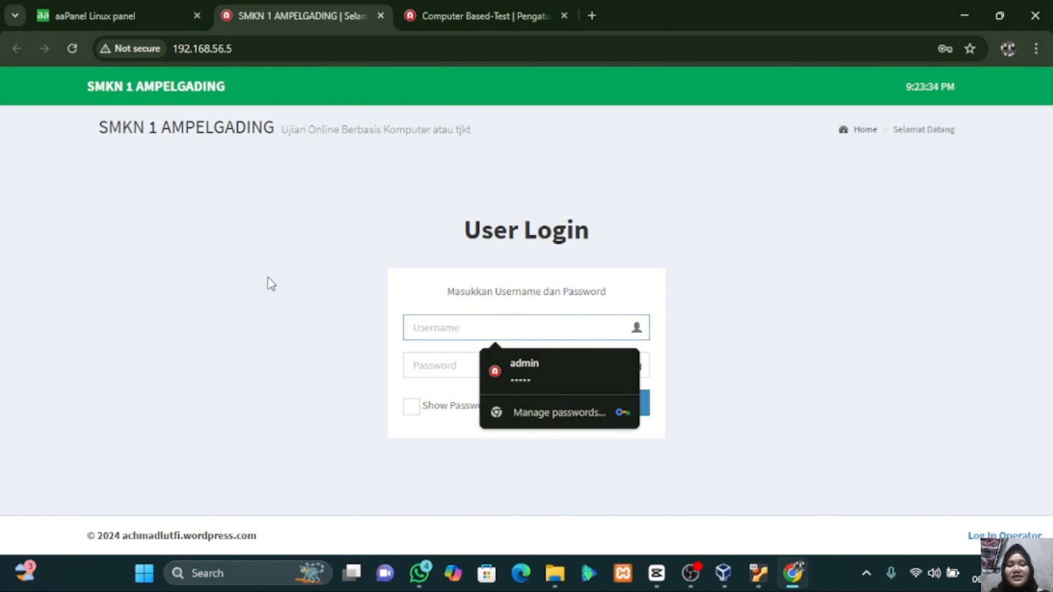
click(473, 11)
scroll(618, 305, down, 4)
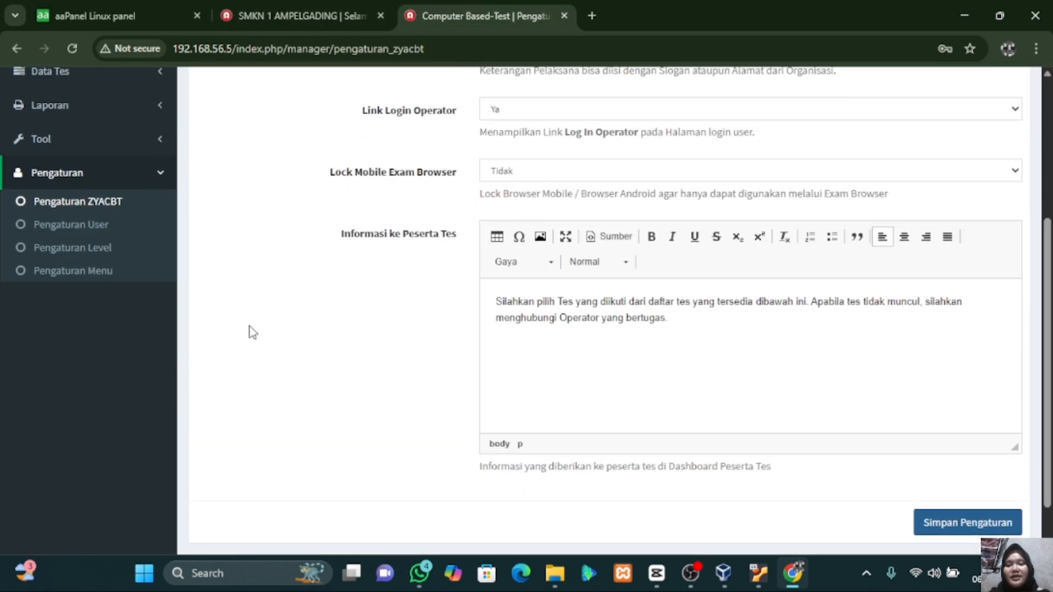
- Browse the Pengaturan User and Pengaturan Level lists, then open the Daftar Menu User list
click(82, 225)
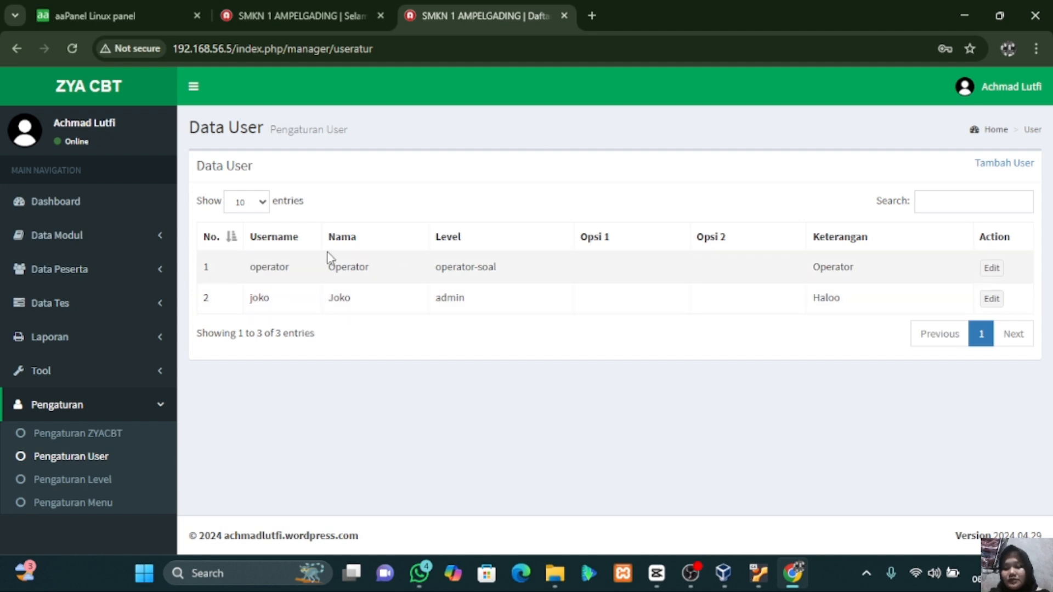
click(71, 485)
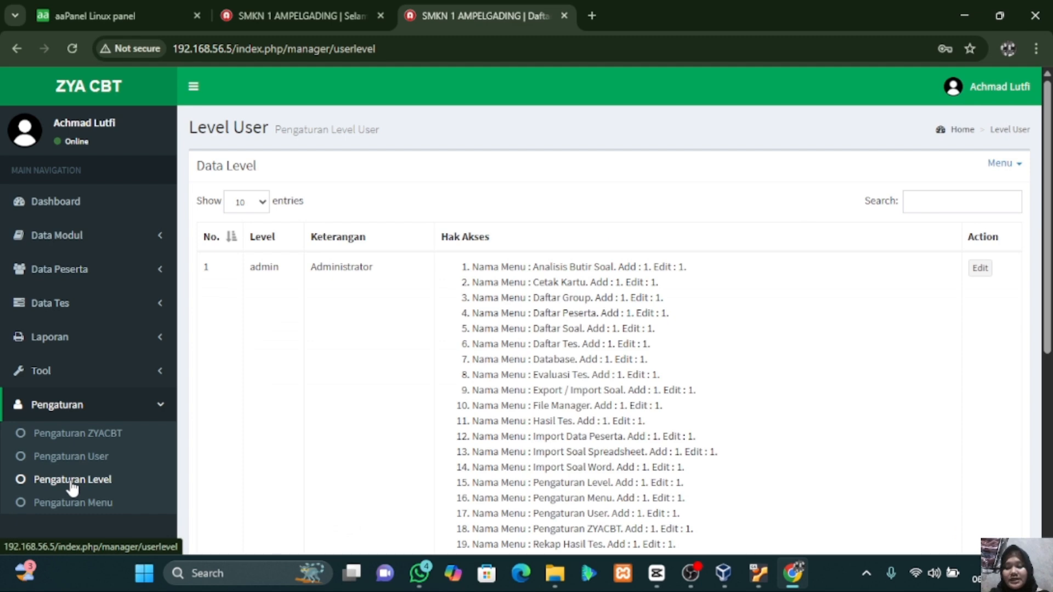
scroll(369, 456, down, 6)
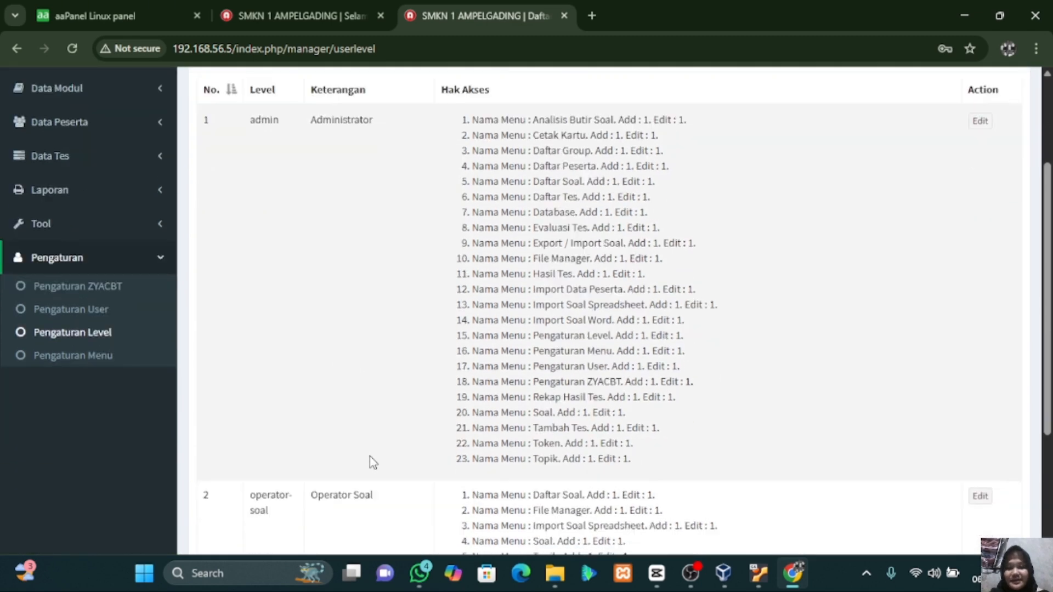
scroll(370, 457, up, 6)
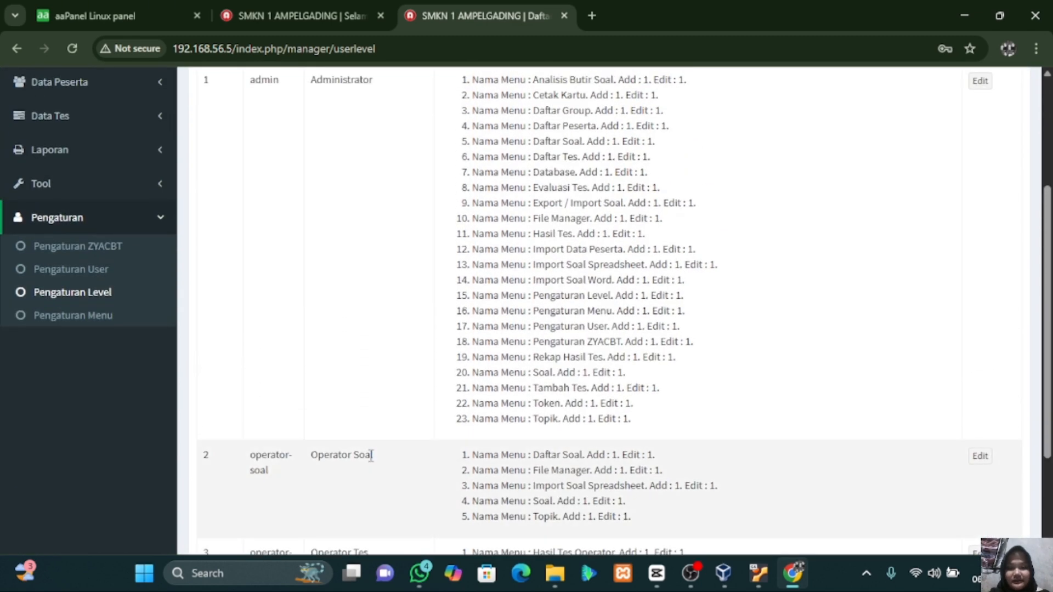
scroll(101, 508, down, 1)
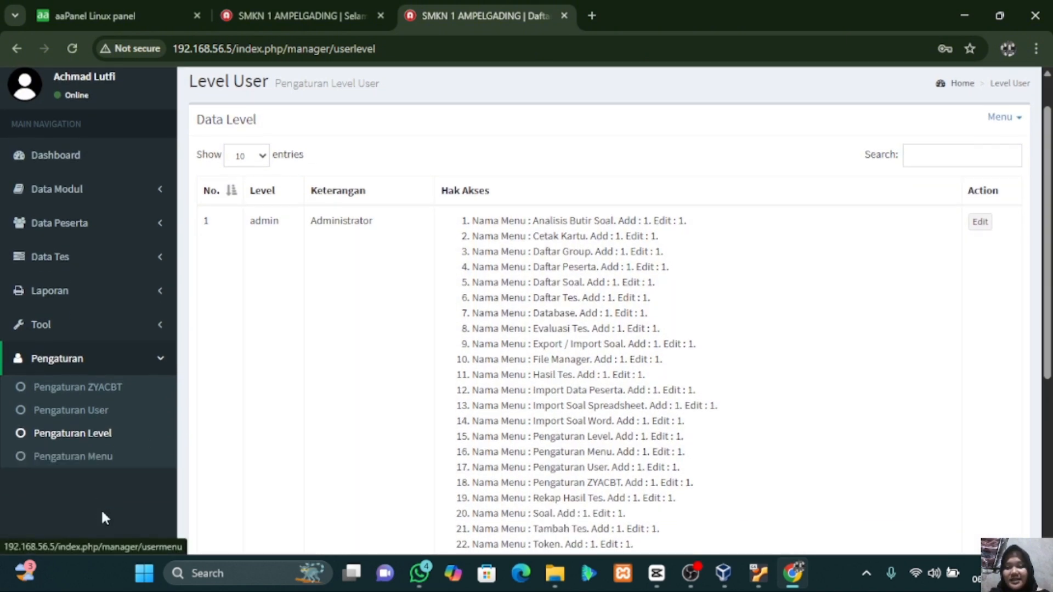
click(92, 463)
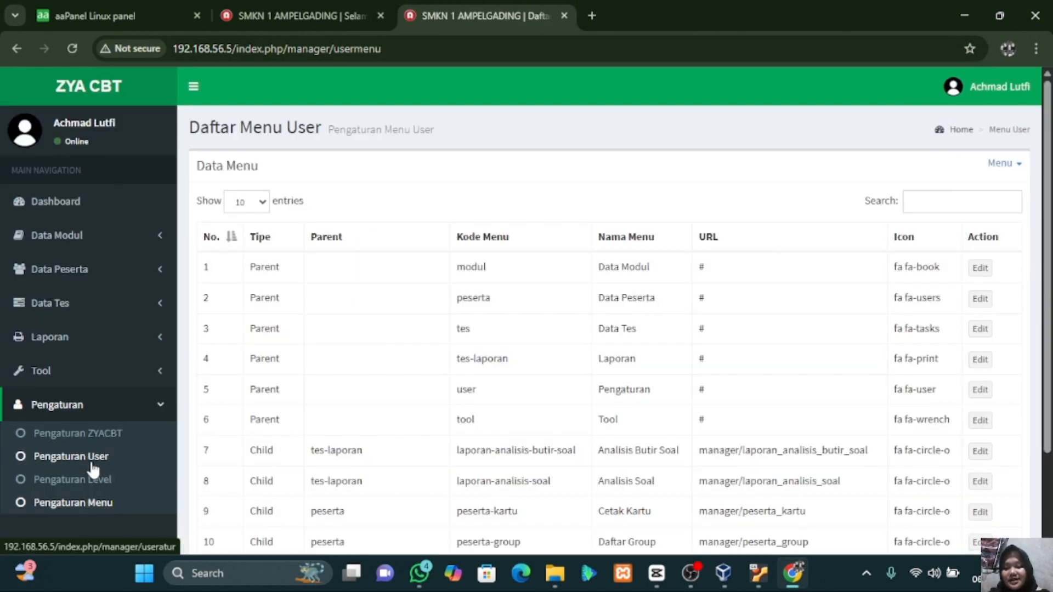